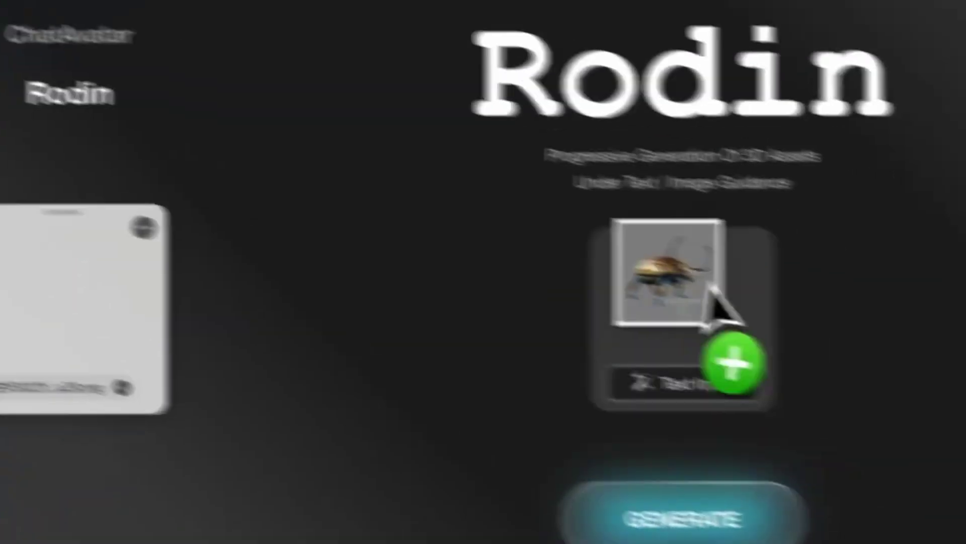
Step: Drop the beetle reference image into Rodin and generate a 3D model from it
drag(720, 307, 704, 292)
click(664, 519)
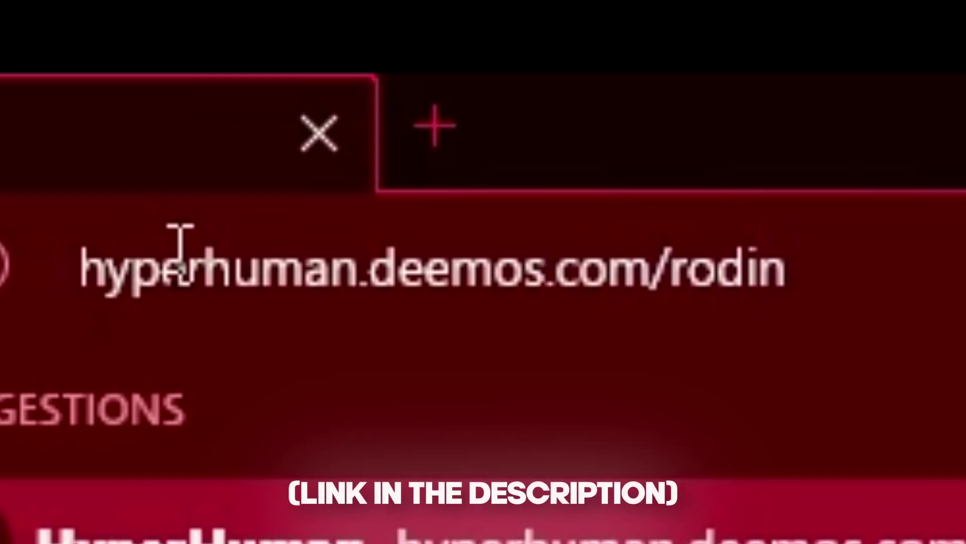
Step: Load the Rodin page and scroll down through the community asset gallery
key(Return)
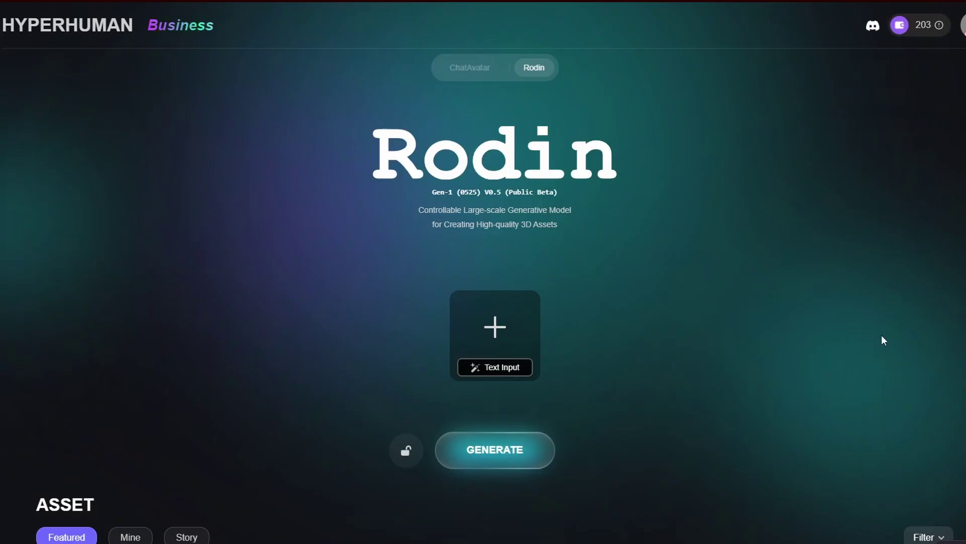
scroll(880, 339, down, 17)
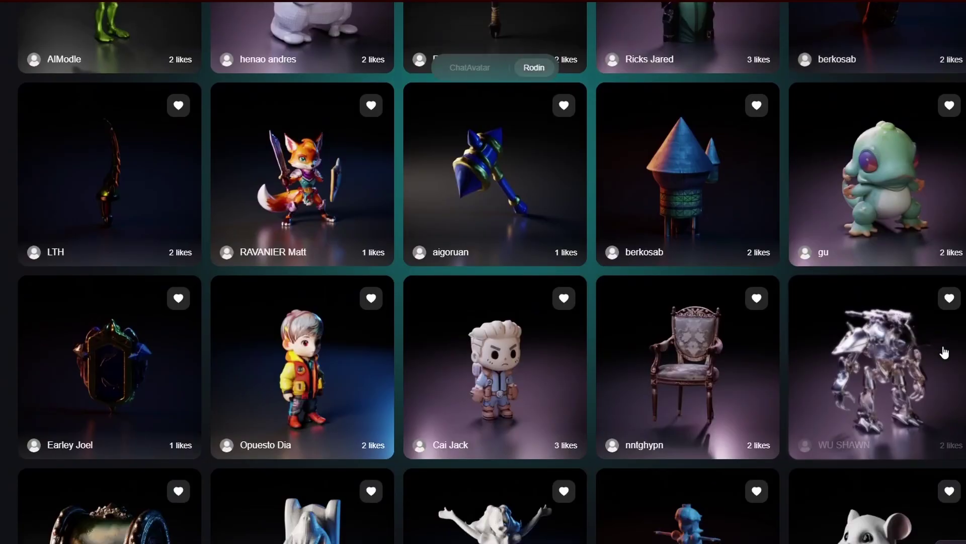
scroll(945, 353, down, 20)
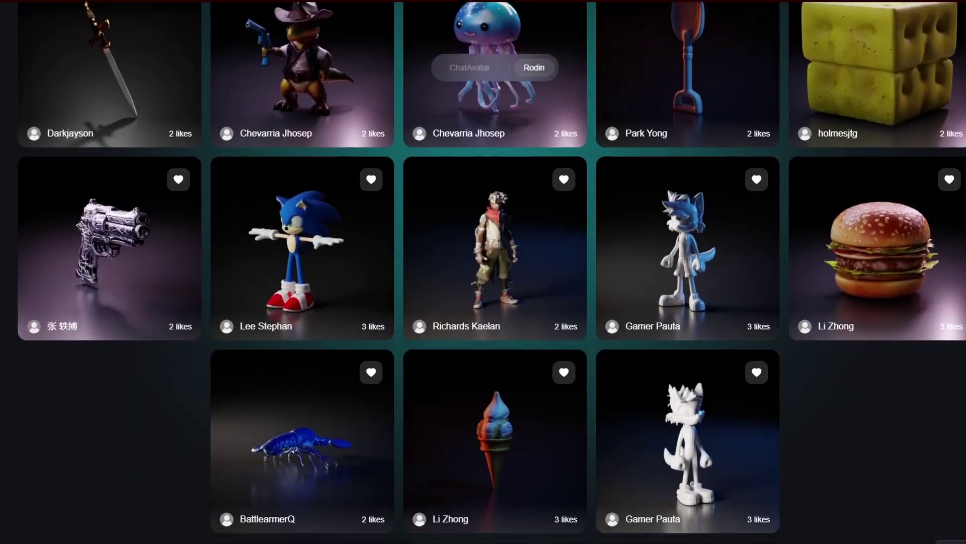
scroll(944, 352, down, 4)
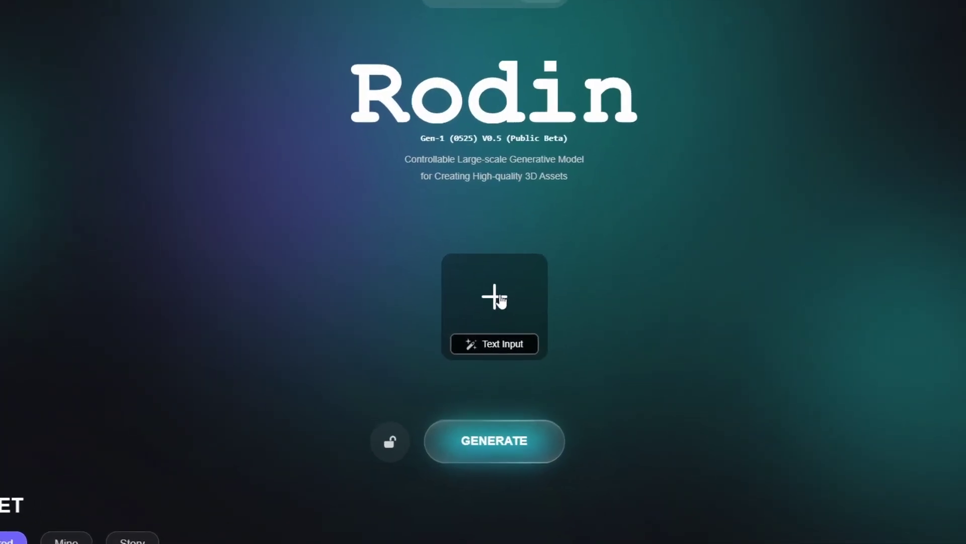
Step: Add the clipboard robot image as a reference, generate, and enter the text 'robot with wheels'
click(491, 316)
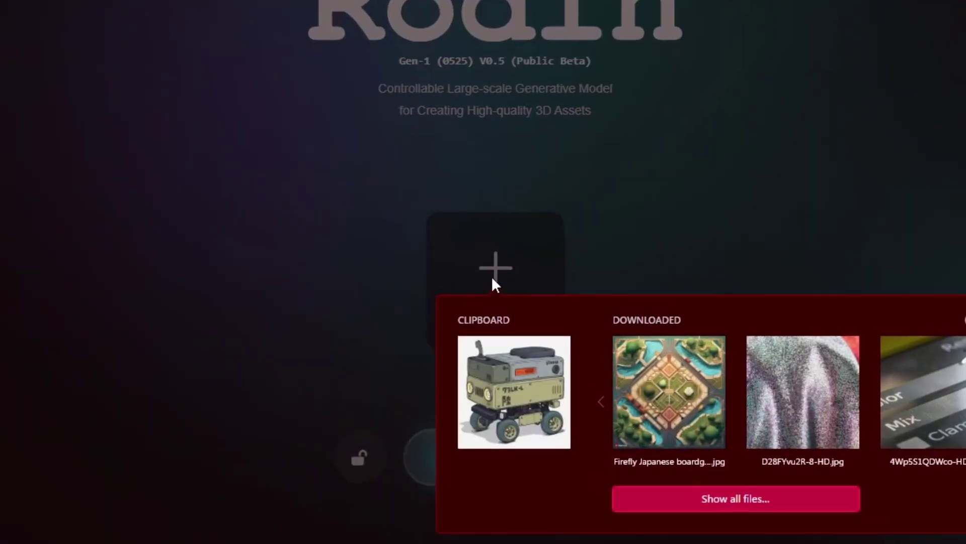
click(521, 388)
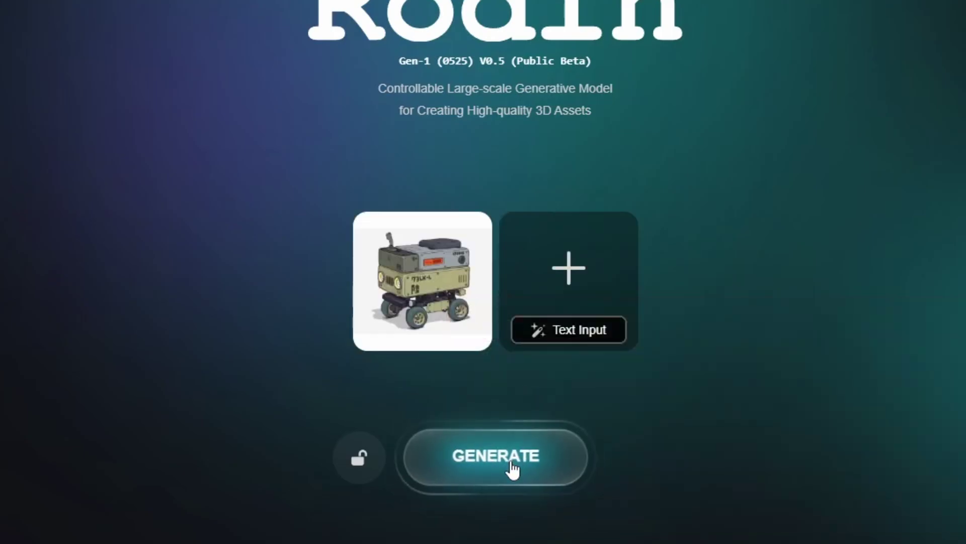
click(512, 469)
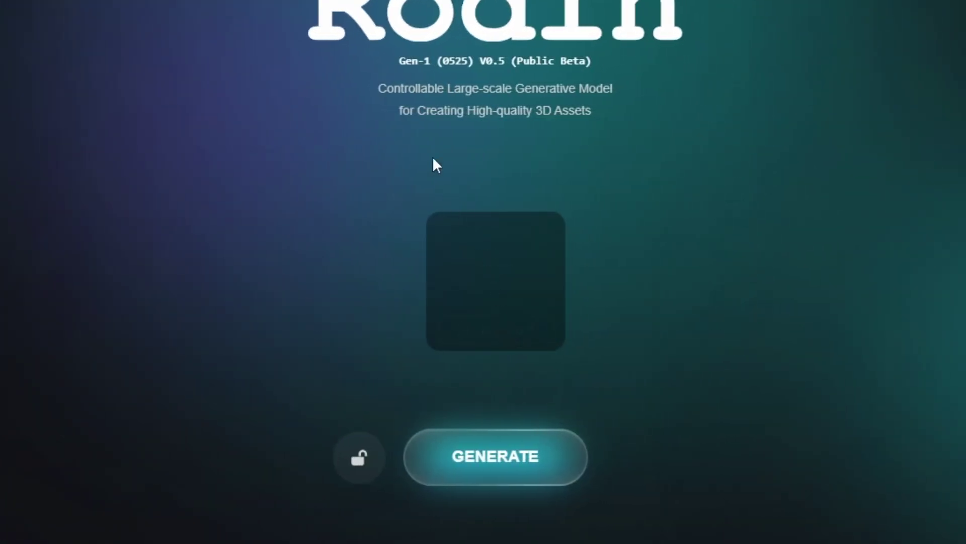
text(robot with wheels)
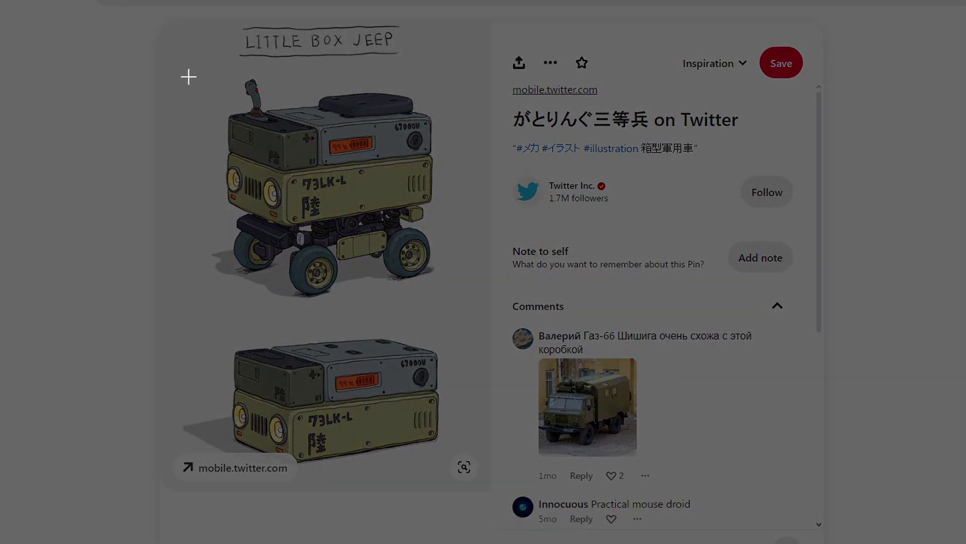
Step: Snip the upper jeep drawing from the Little Box Jeep pin as a reference image
drag(168, 66, 483, 309)
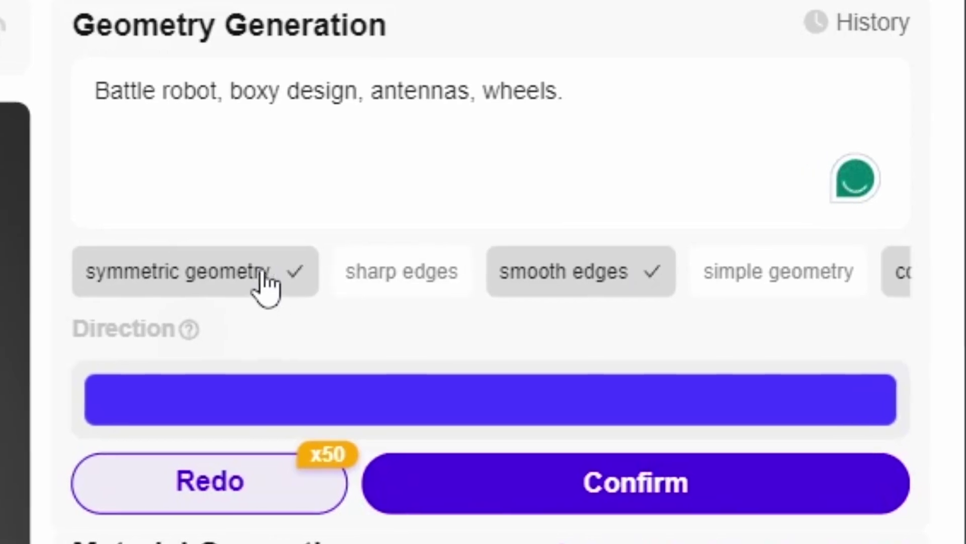
Step: Regenerate the geometry with the new tags, compare earlier history versions, and keep the battle robot
scroll(307, 264, right, 5)
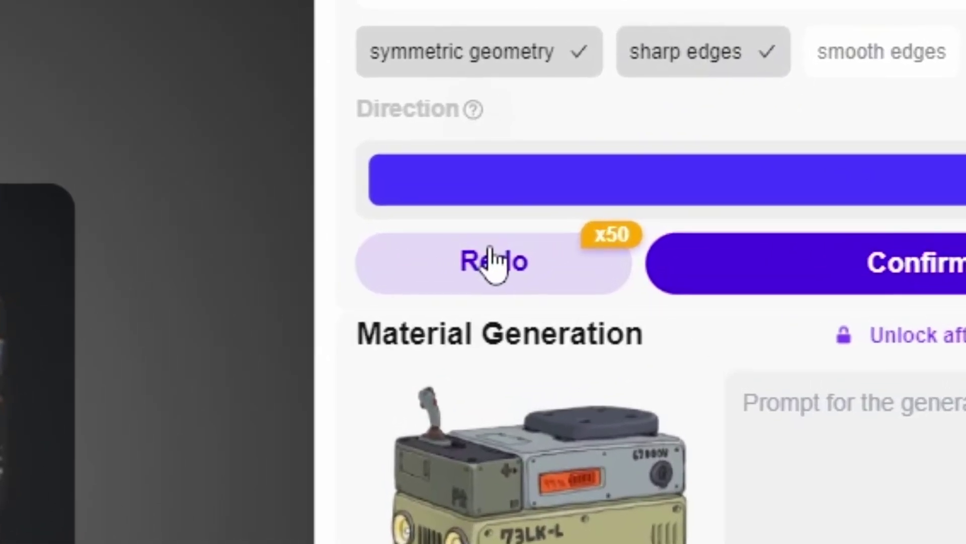
click(492, 259)
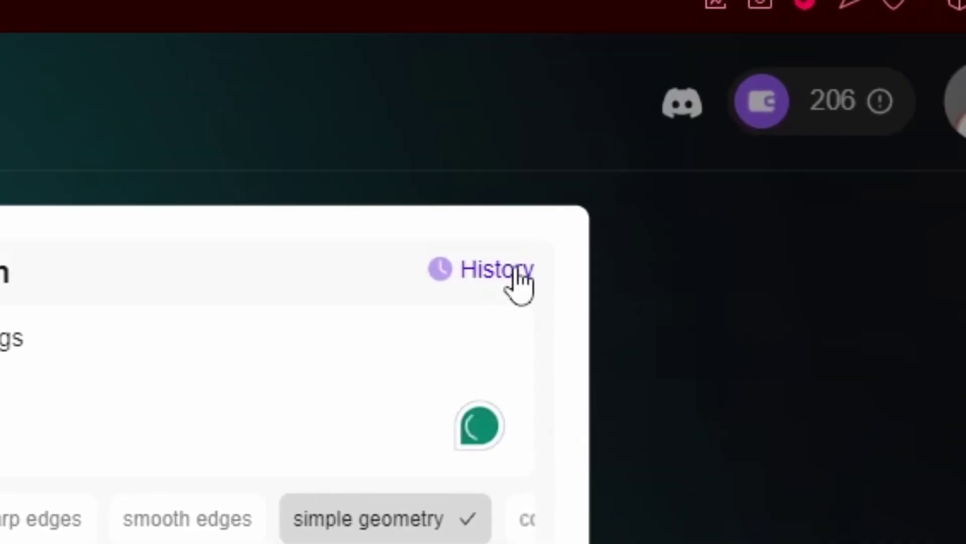
click(524, 272)
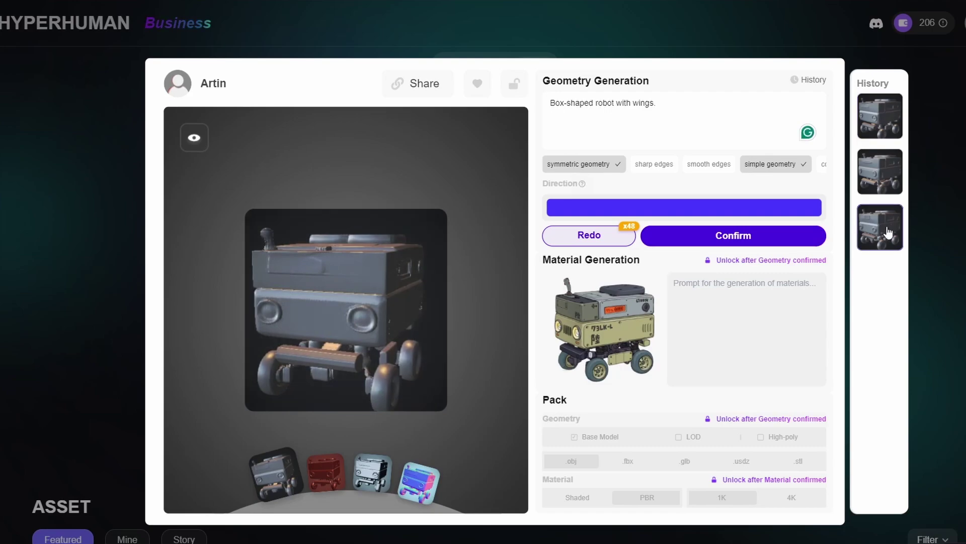
click(888, 233)
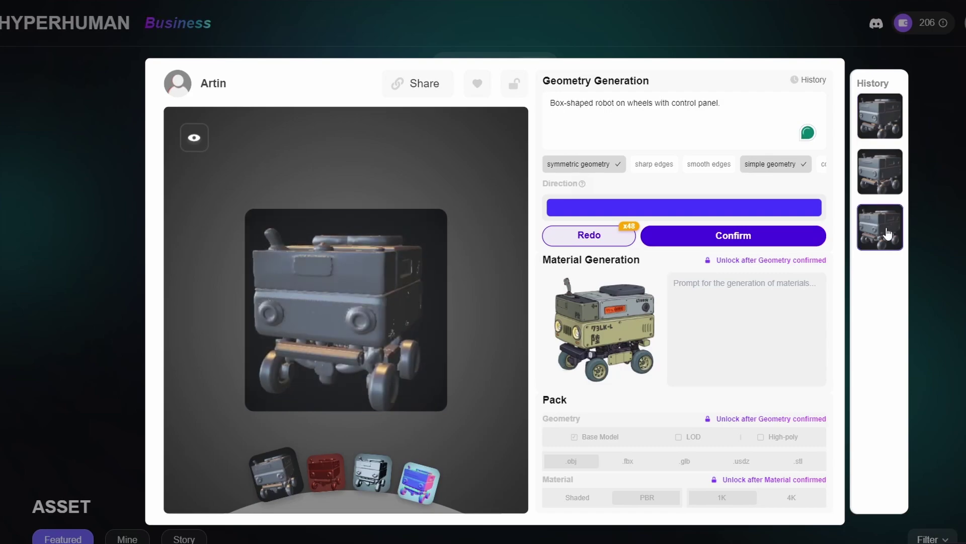
click(889, 123)
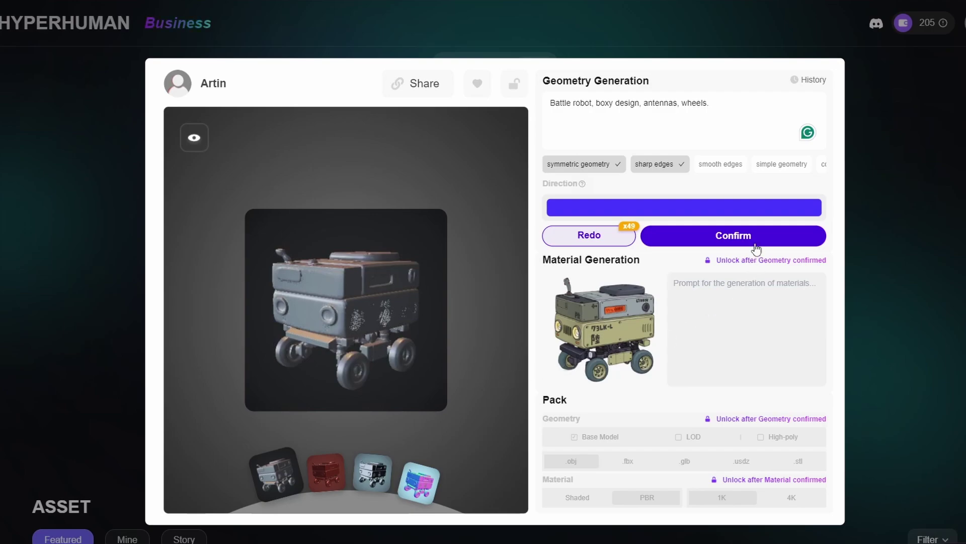
Step: Confirm the battle-robot geometry with the Polygons count set to 10000
mouse_move(754, 245)
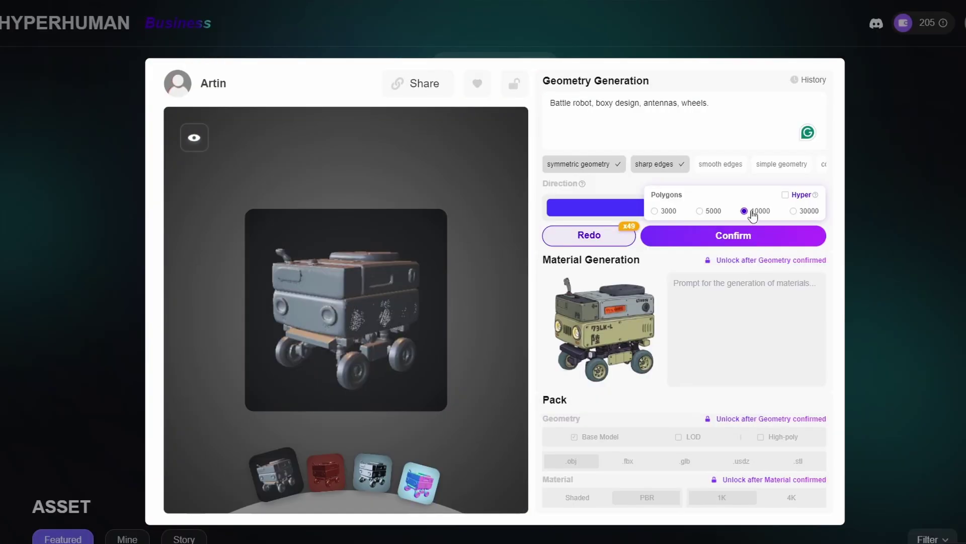
click(733, 237)
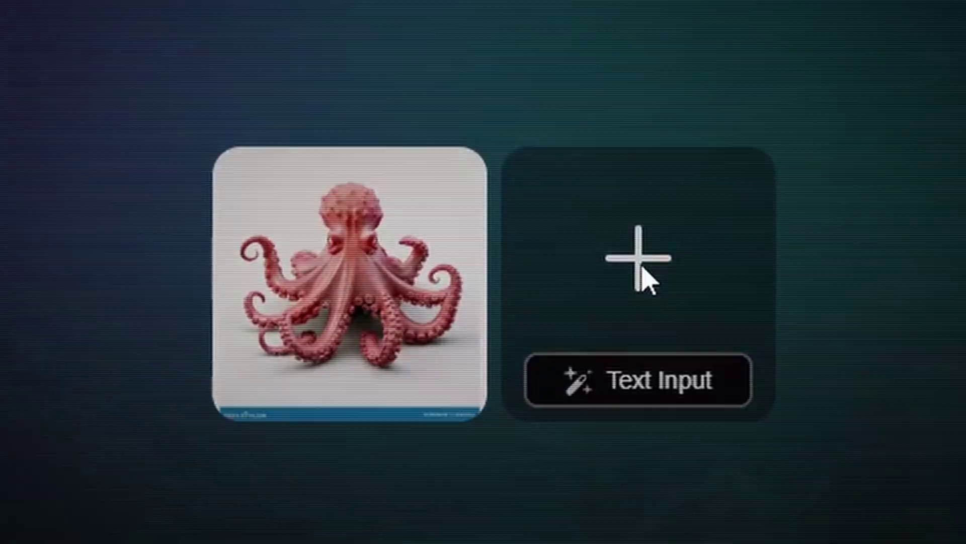
Step: Add the helicopter image as another reference image
click(640, 262)
click(654, 428)
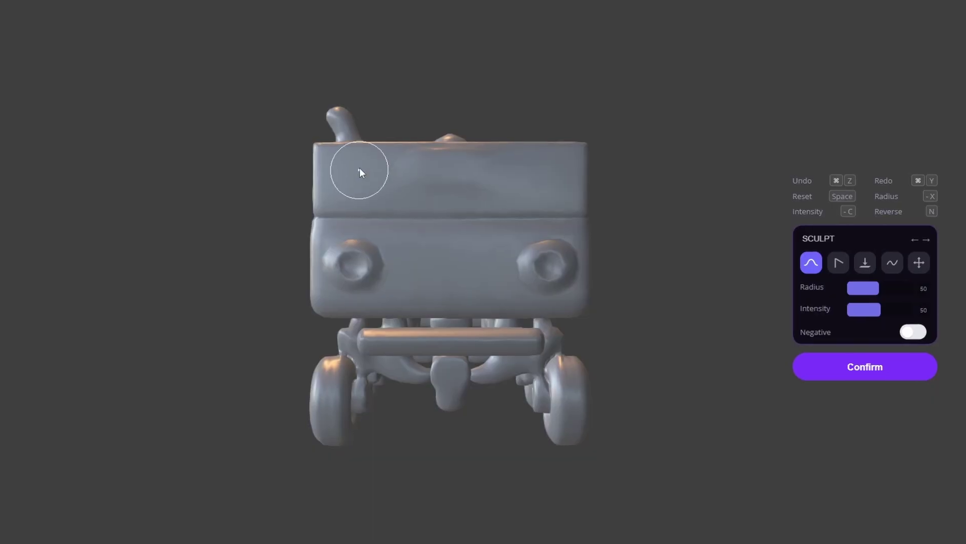
Step: Use the wood_veneer sphere PNG as the Pikachu model's material reference to generate a wood-grain material
mouse_move(359, 168)
mouse_down()
mouse_move(472, 169)
mouse_move(427, 175)
mouse_move(437, 282)
mouse_up()
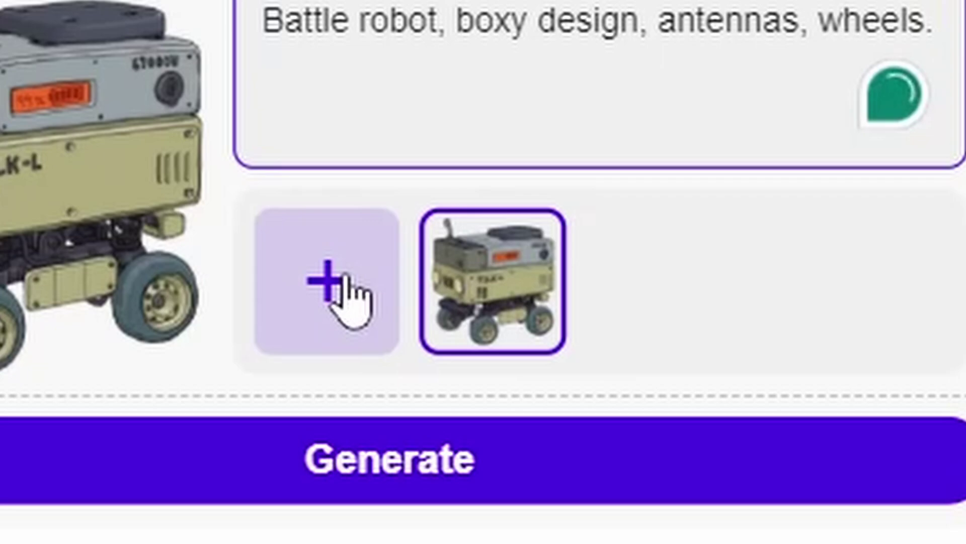
click(334, 284)
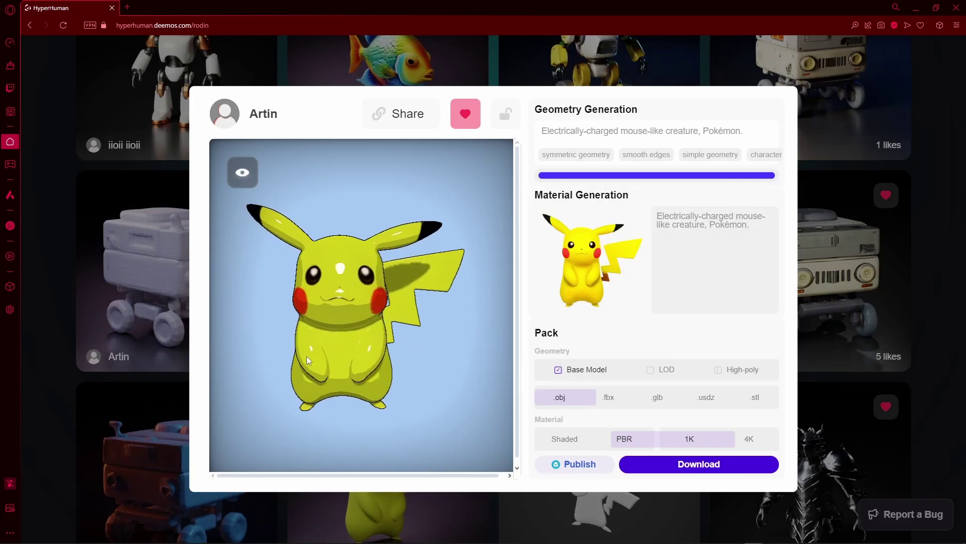
drag(307, 355, 436, 385)
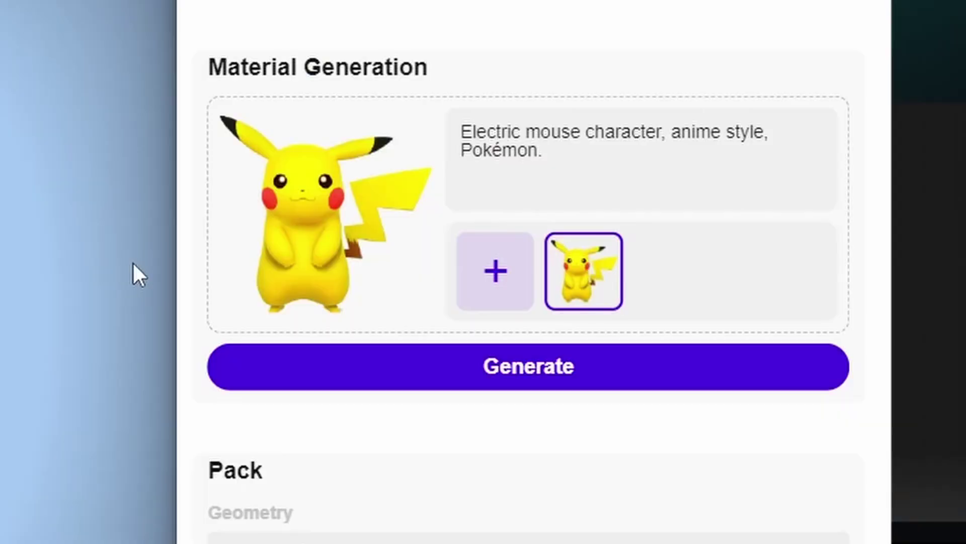
click(488, 281)
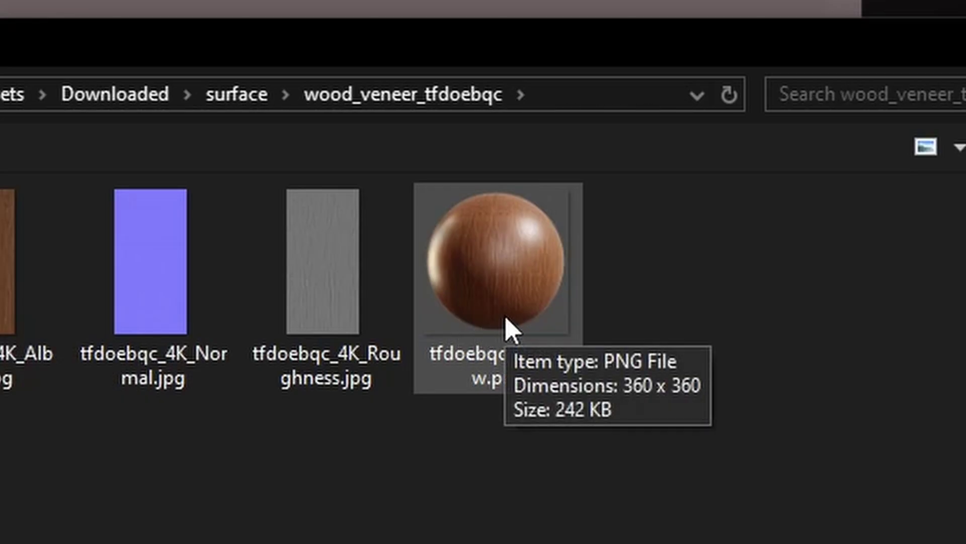
double_click(509, 330)
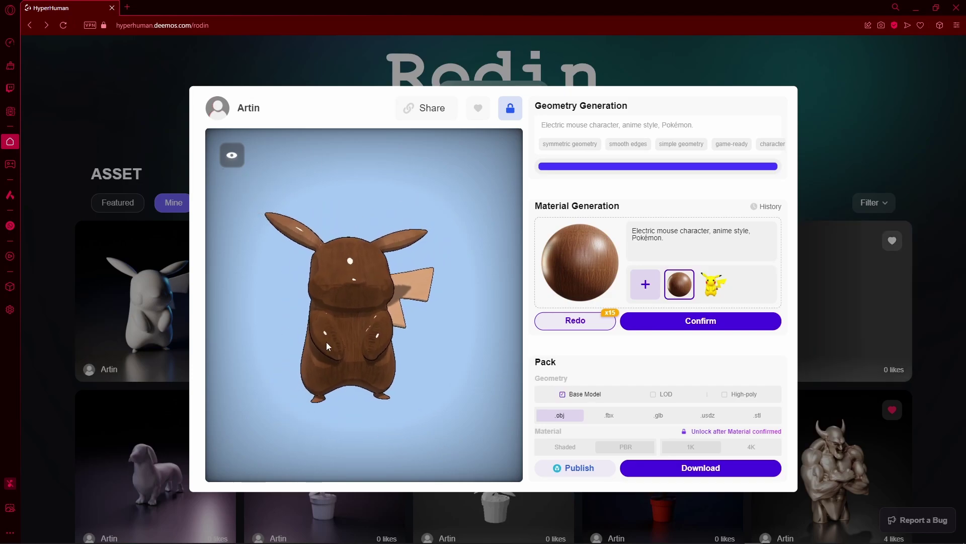
scroll(398, 393, up, 2)
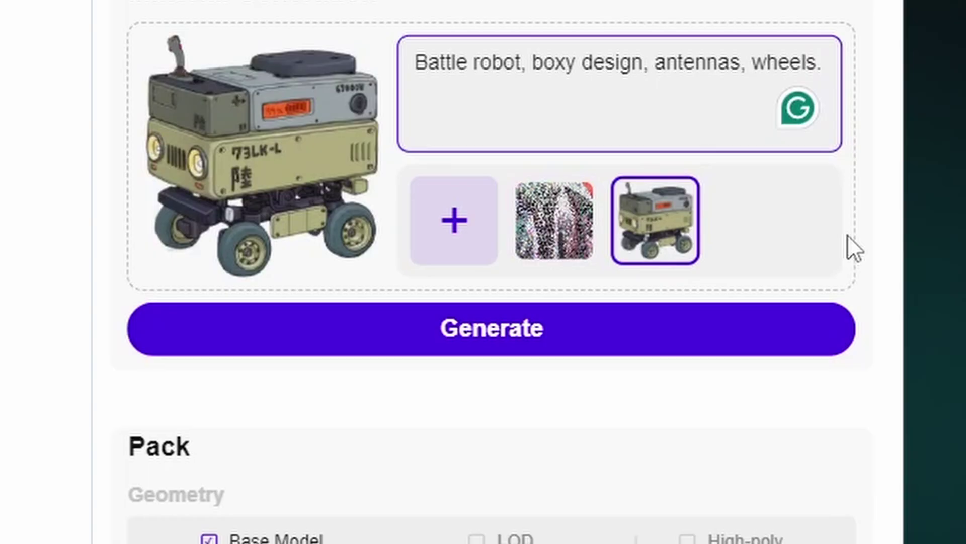
Step: Raise PBR Temperature to 10 and generate the battle robot's material for 1 credit
mouse_move(451, 342)
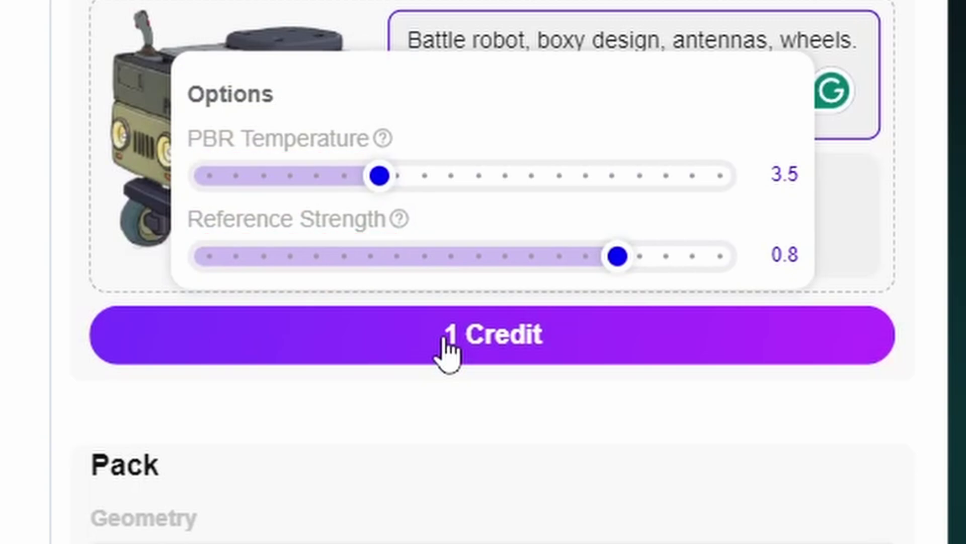
drag(380, 175, 725, 175)
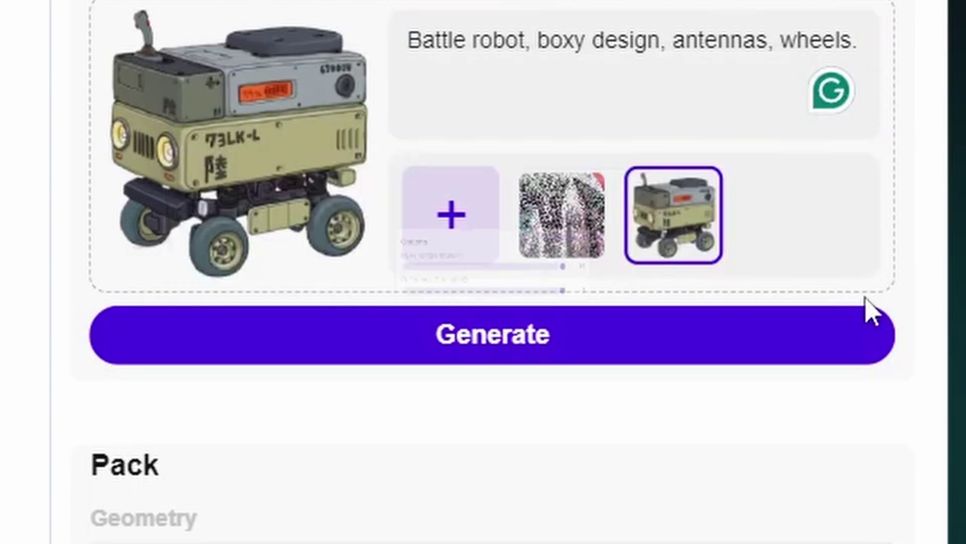
click(524, 359)
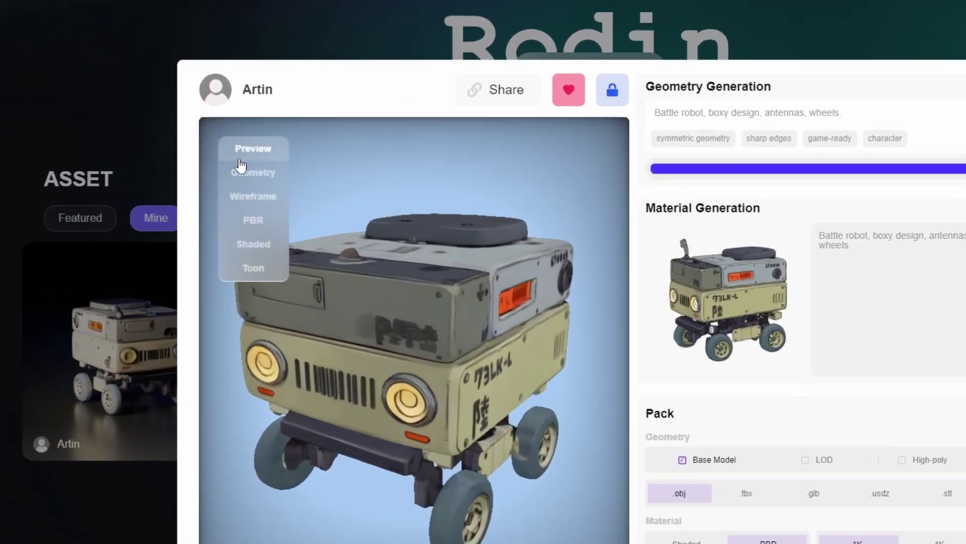
Step: Show the robot preview as a wireframe, then switch it to toon shading
click(212, 172)
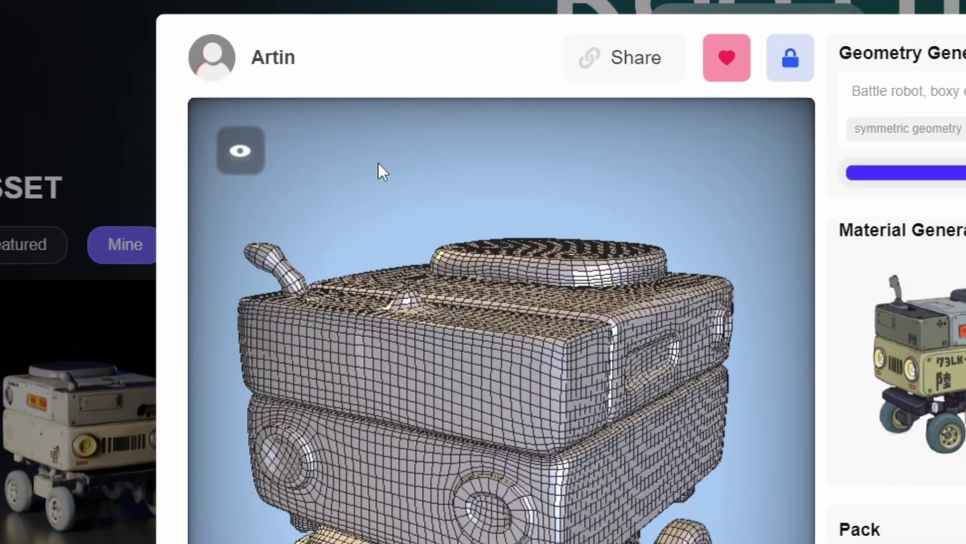
mouse_move(241, 151)
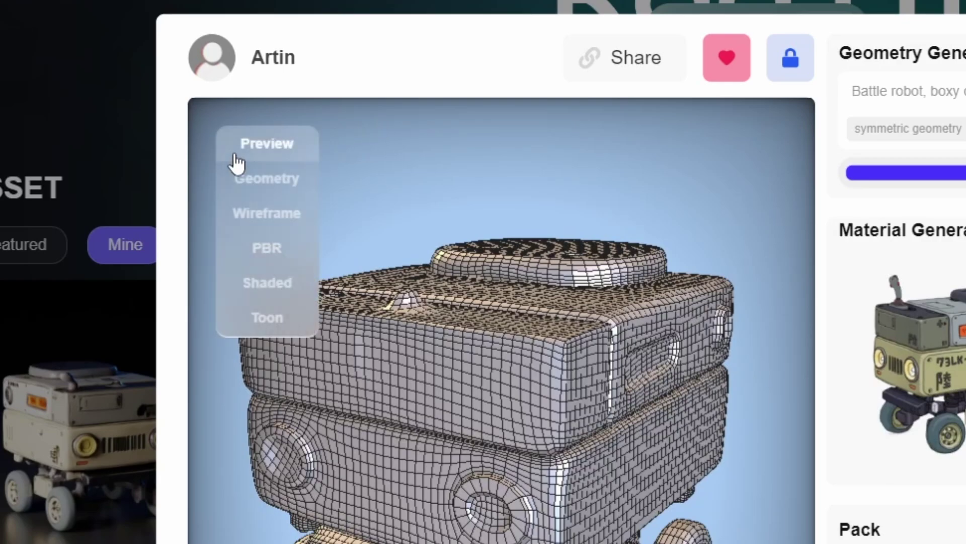
click(259, 317)
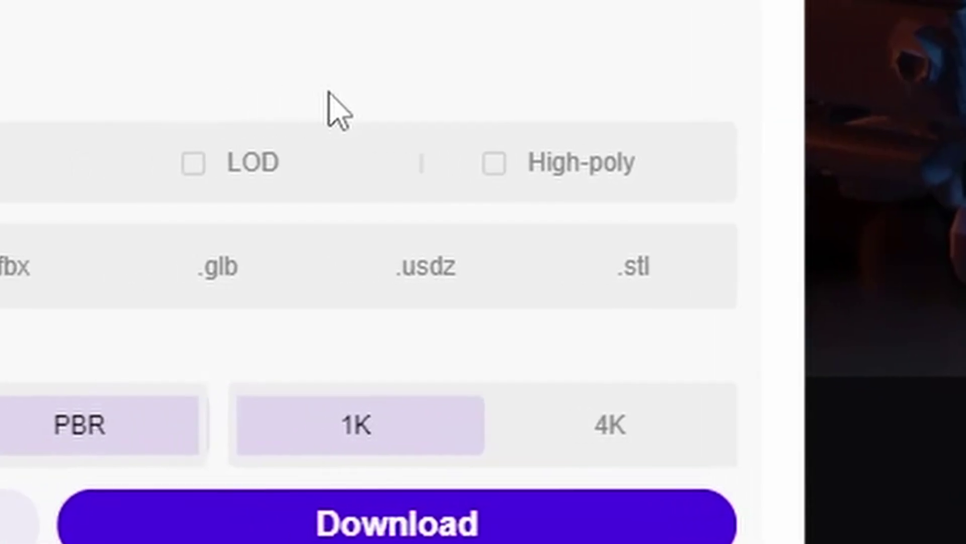
Step: Download the robot from Rodin with 4K textures and extract the zip into its folder
click(805, 513)
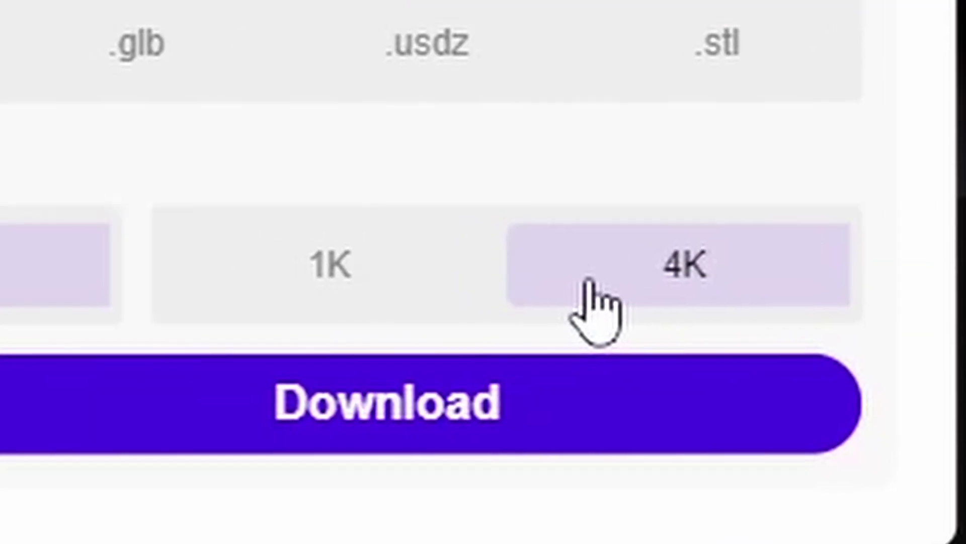
click(399, 423)
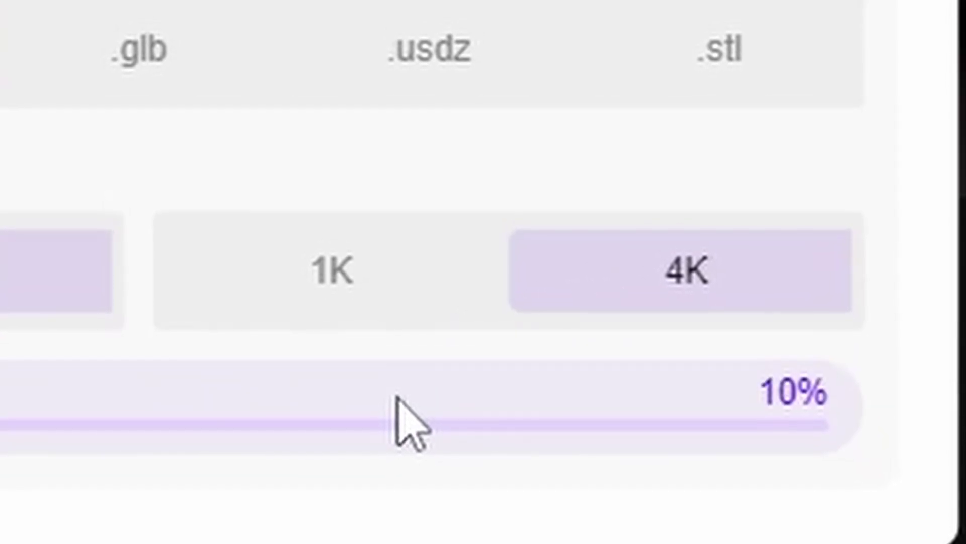
right_click(140, 185)
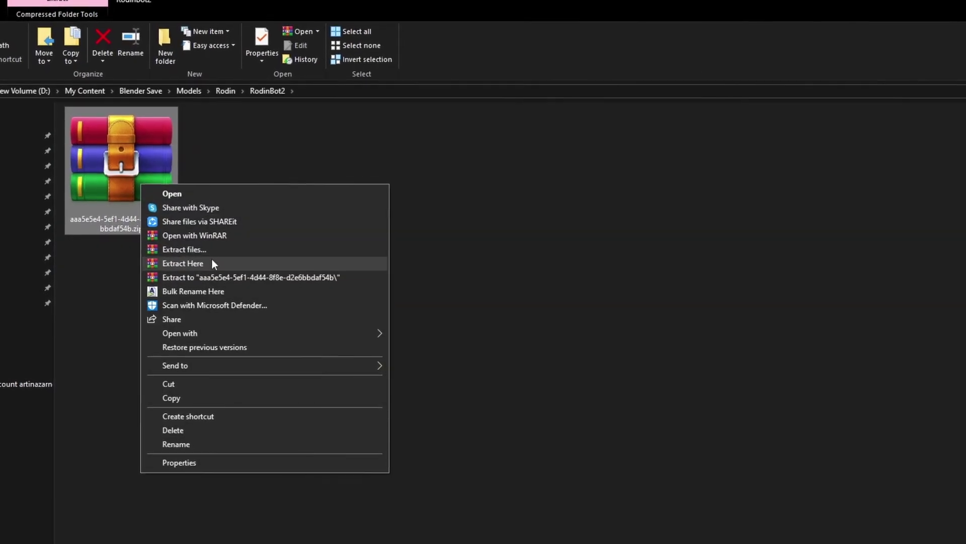
click(212, 261)
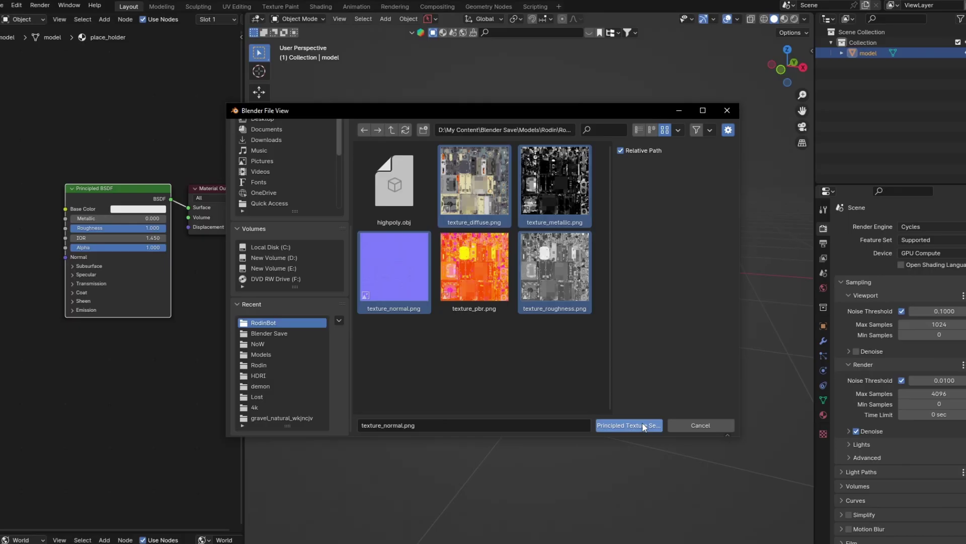
Step: Import the robot OBJ into the scene and orbit the view to face it
click(642, 425)
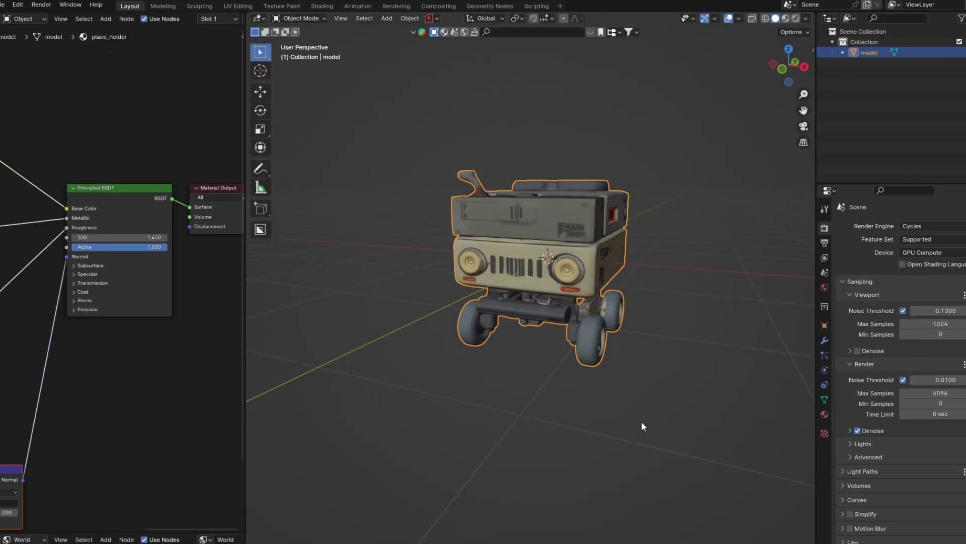
middle_drag(641, 420, 448, 410)
click(654, 377)
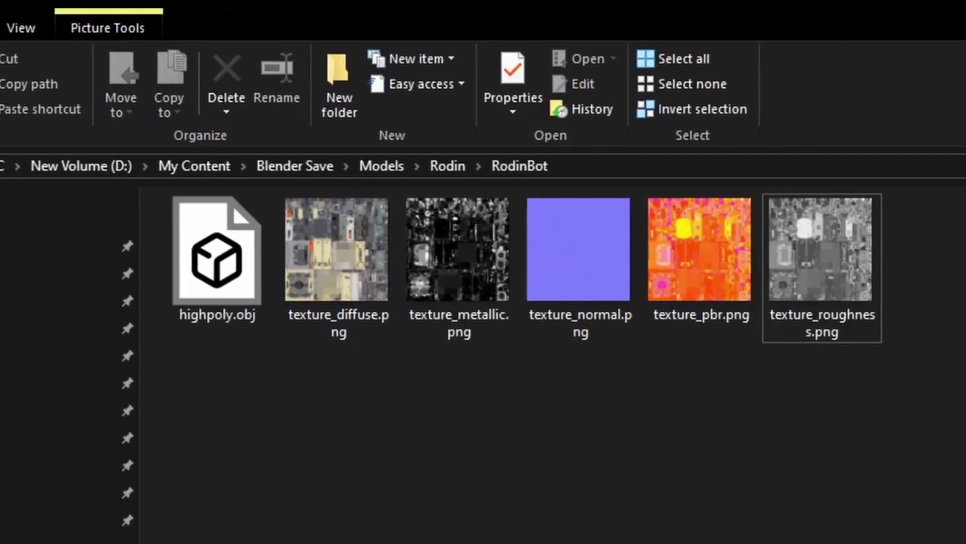
Step: Select the extracted texture files and connect red to Emissive Color and green to Roughness
mouse_move(961, 539)
mouse_down()
mouse_move(217, 207)
mouse_move(188, 210)
mouse_move(961, 538)
mouse_up()
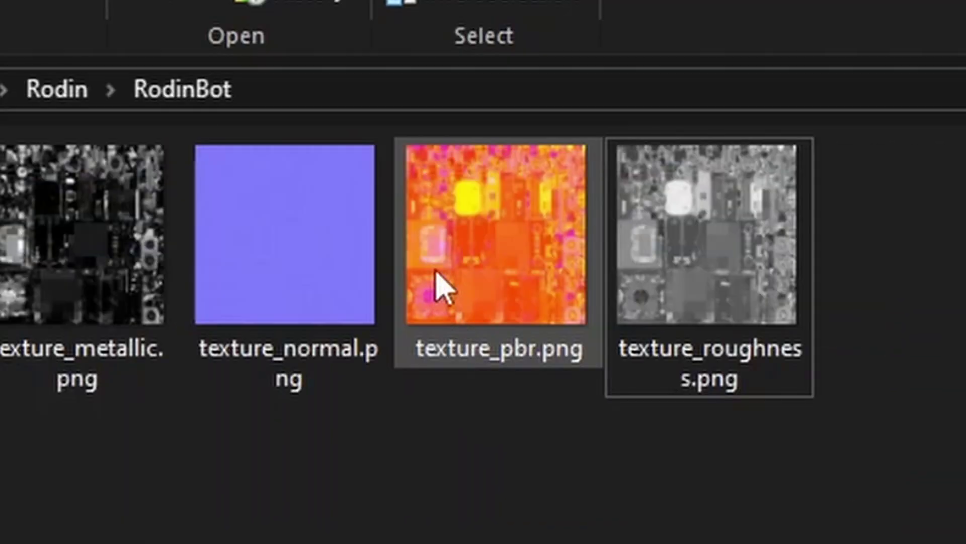
mouse_move(678, 267)
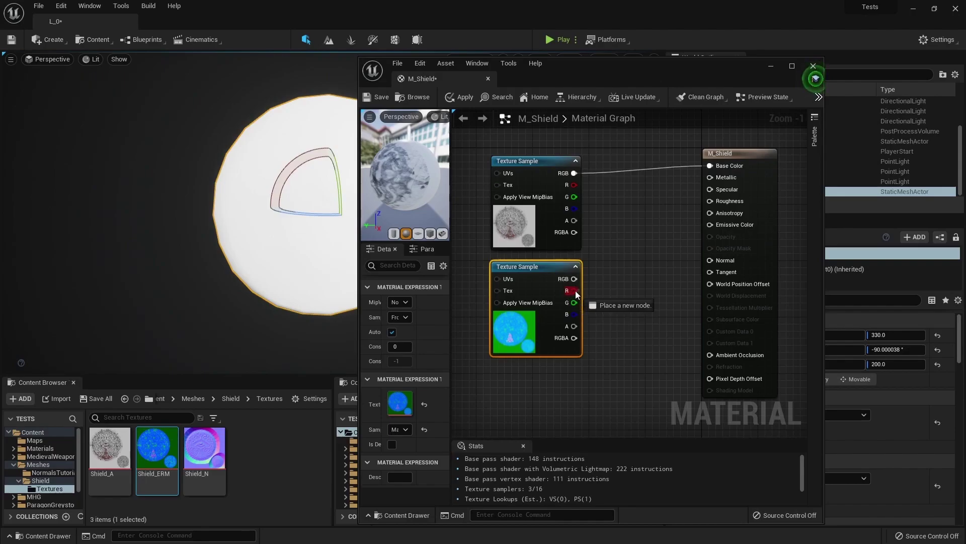
drag(708, 228, 709, 224)
drag(574, 303, 709, 201)
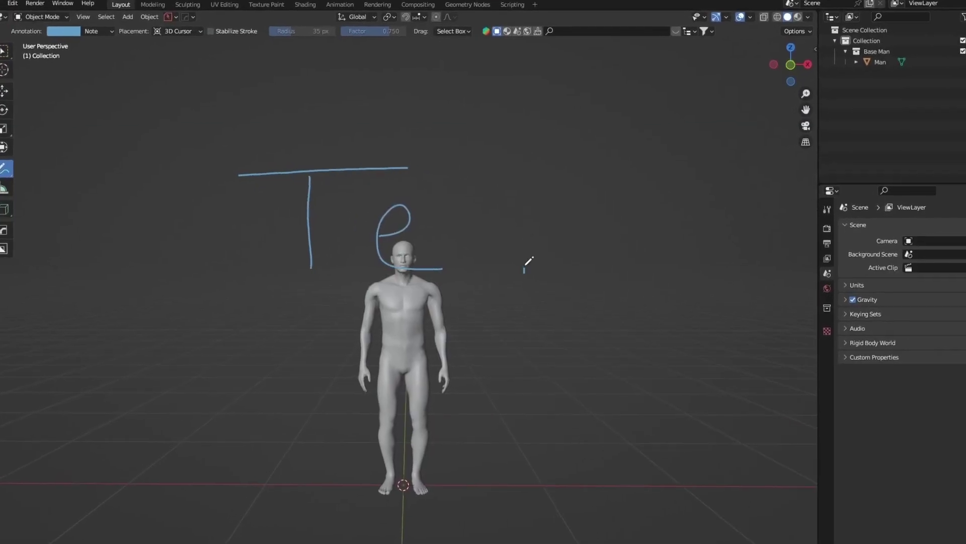
Step: Finish the handwritten annotation strokes and start scaling the selected object
drag(528, 167, 526, 273)
drag(524, 229, 512, 252)
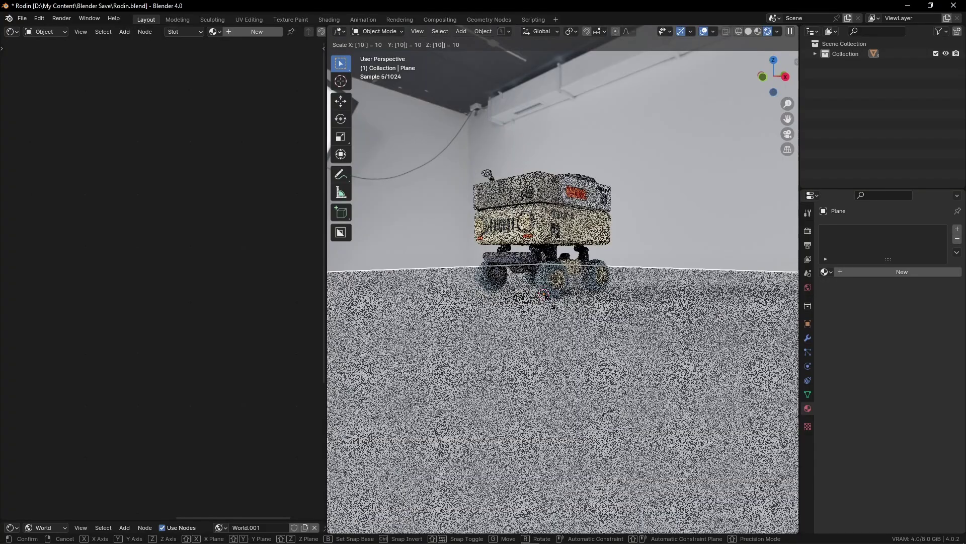
key(s)
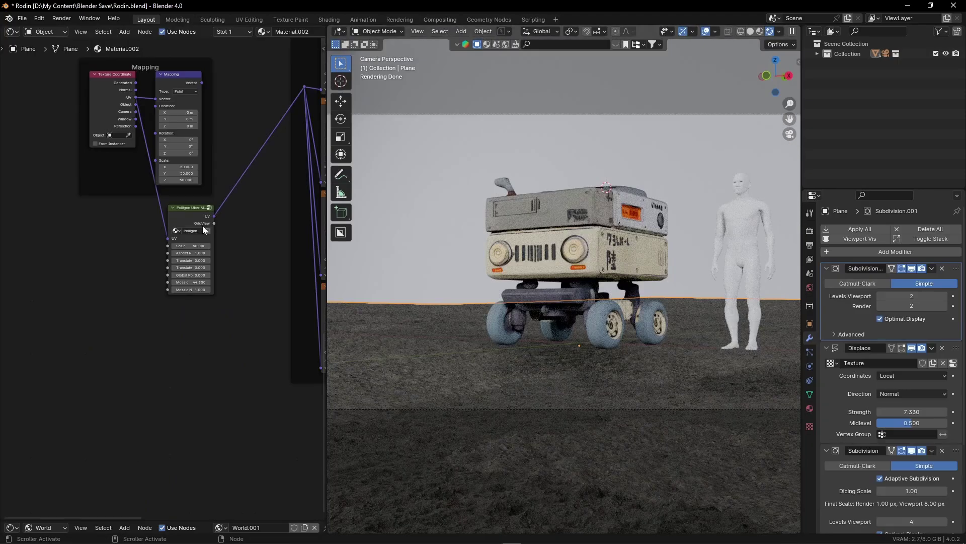
scroll(240, 246, up, 5)
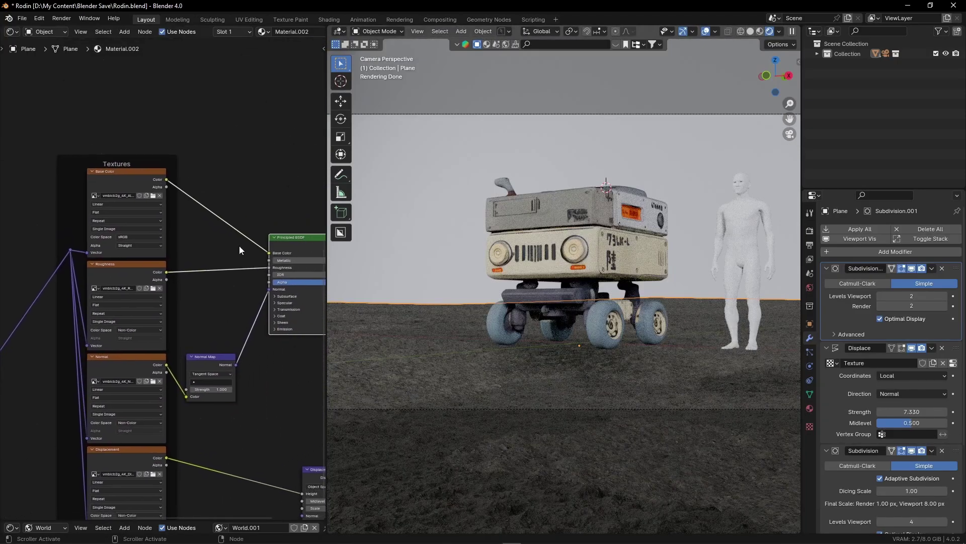
Step: Insert a Hue/Saturation/Value node on the ground material's Base Color link
key(shift+a)
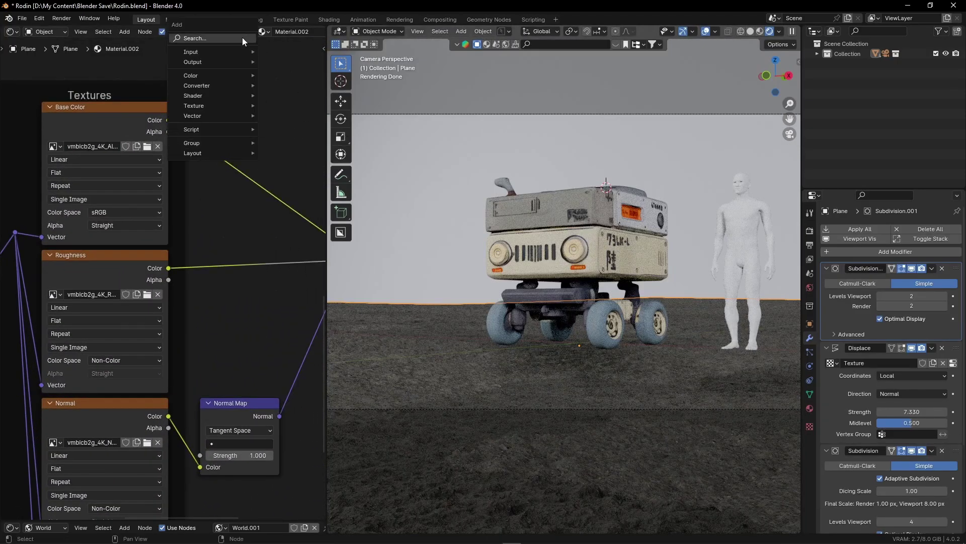
click(243, 38)
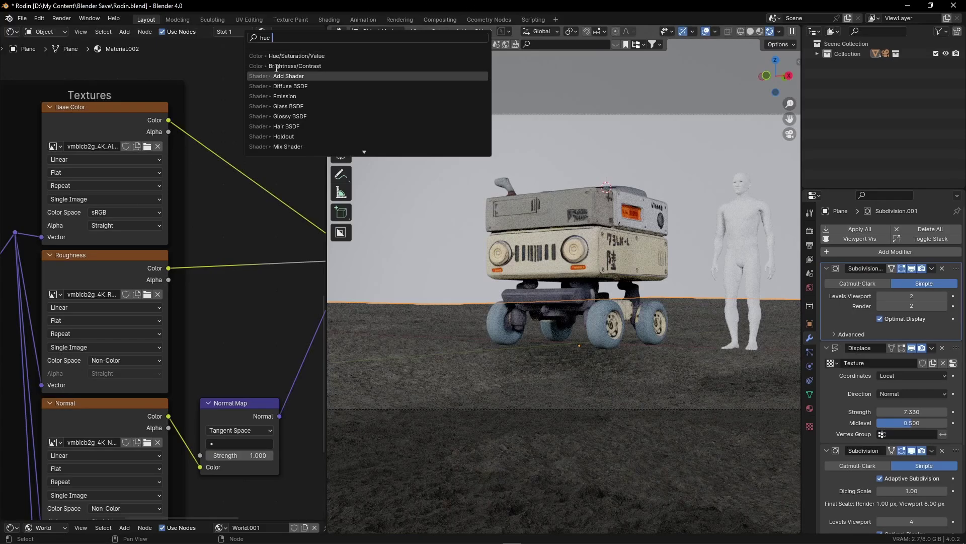
click(279, 55)
click(170, 201)
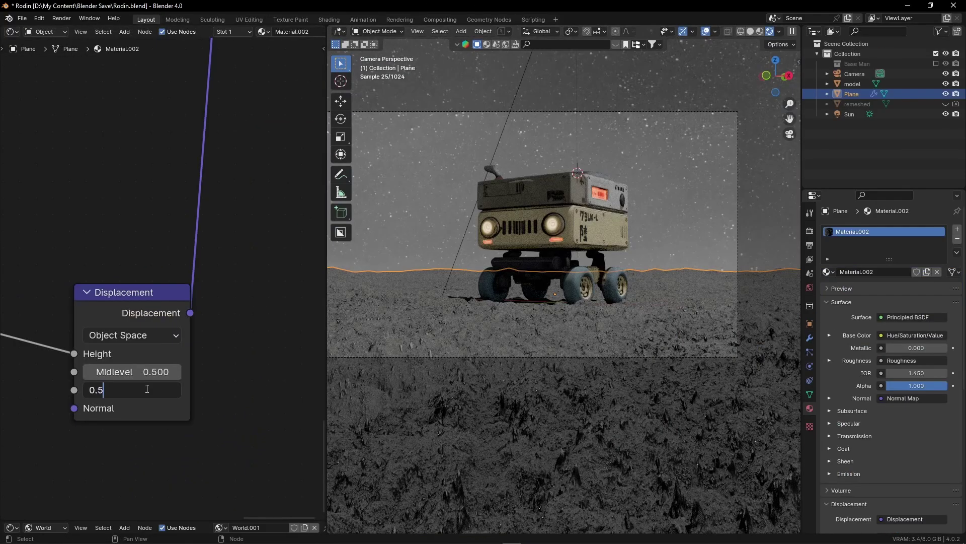
scroll(506, 325, up, 2)
Step: Paint a white highlight on the orange display and set the beam cone's emission strength to 0.840
middle_drag(591, 332, 508, 340)
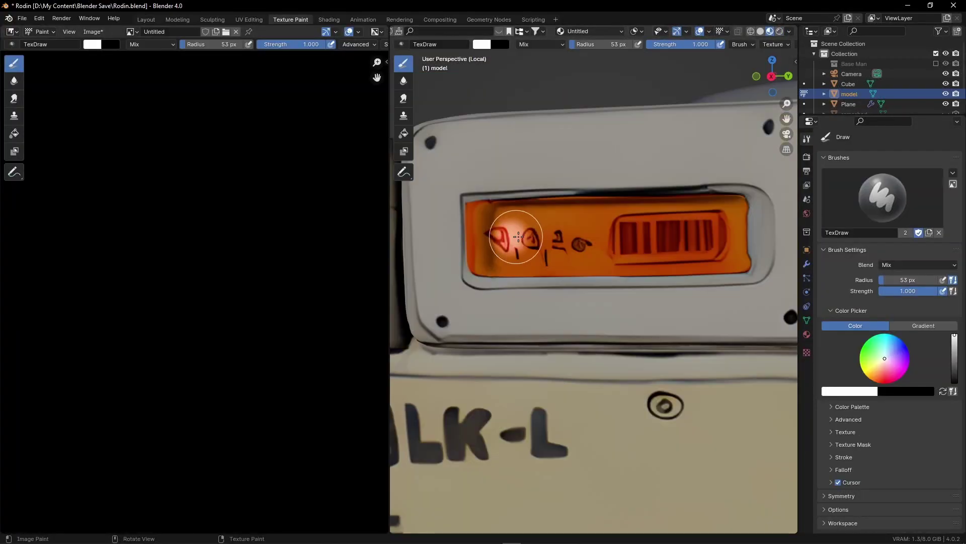
drag(517, 238, 705, 243)
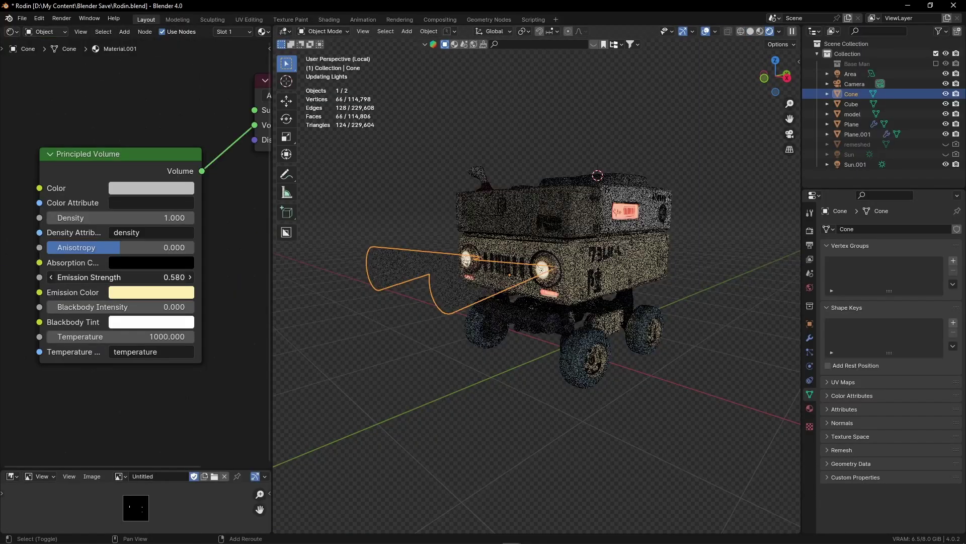
drag(131, 279, 130, 280)
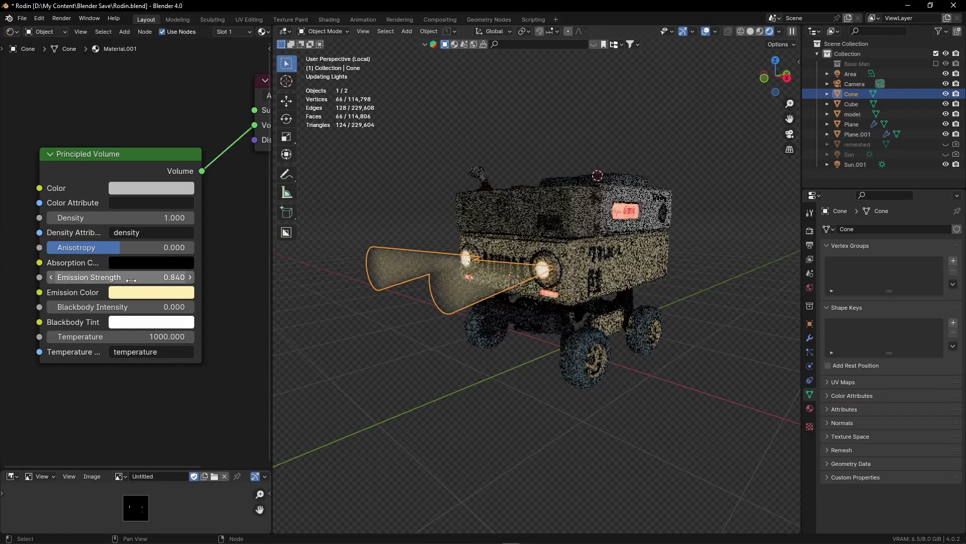
click(425, 300)
middle_drag(426, 301, 388, 324)
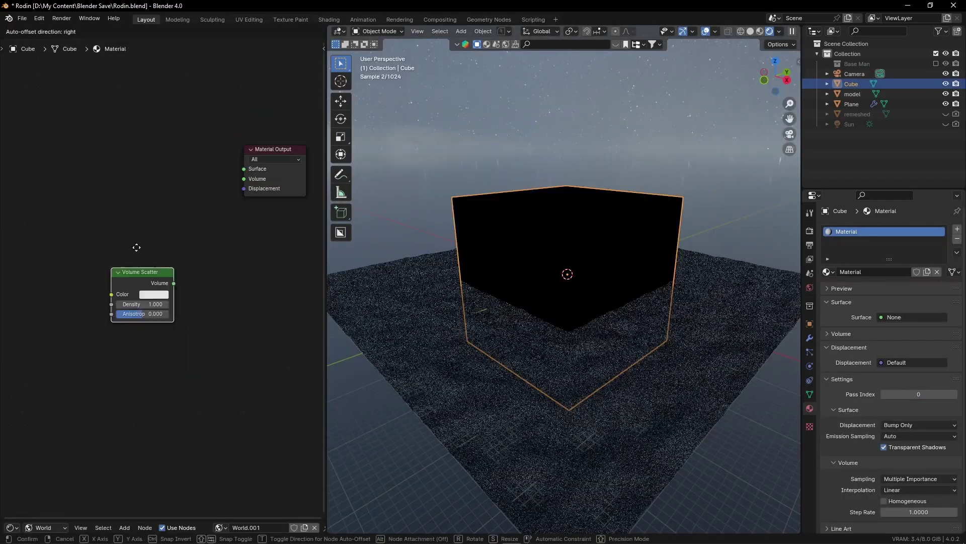
Step: Set the Volume Scatter density to 0.01, switch to camera view and render with F12
click(141, 276)
text(0.01)
key(Return)
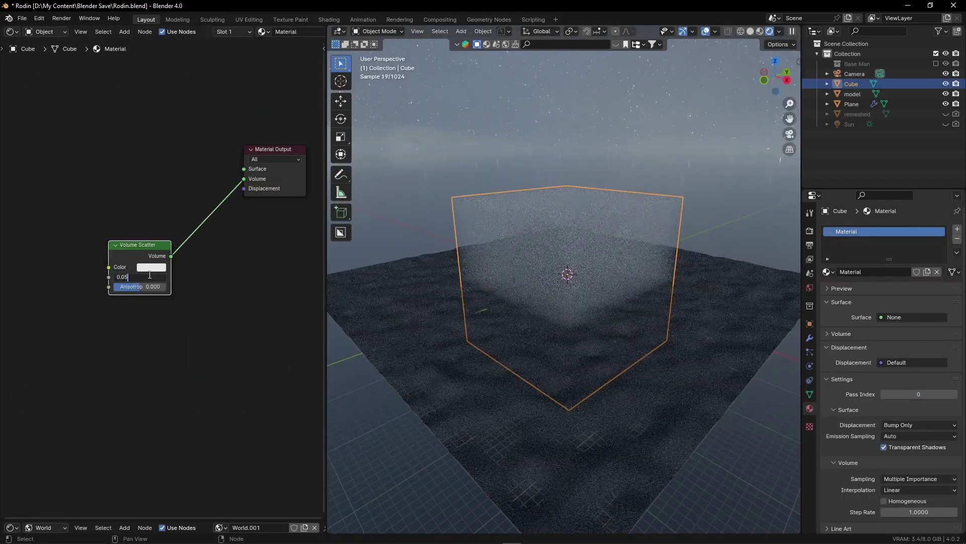
key(KP_0)
key(F12)
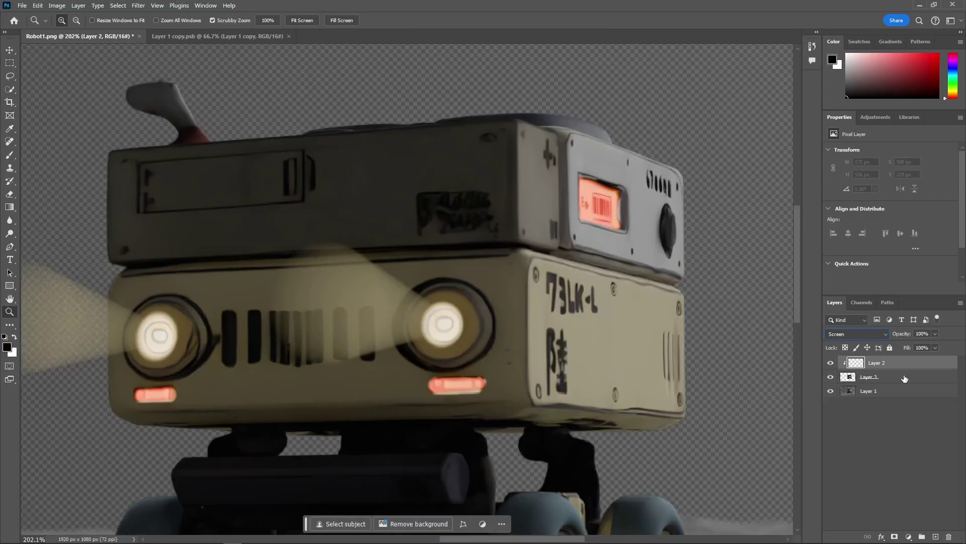
Step: Copy the robot to its own layer, add a clipped Layer 2 and set a white 76 px brush
key(b)
mouse_move(641, 327)
alt+right_down()
mouse_move(674, 327)
mouse_move(696, 298)
alt+right_up()
key(x)
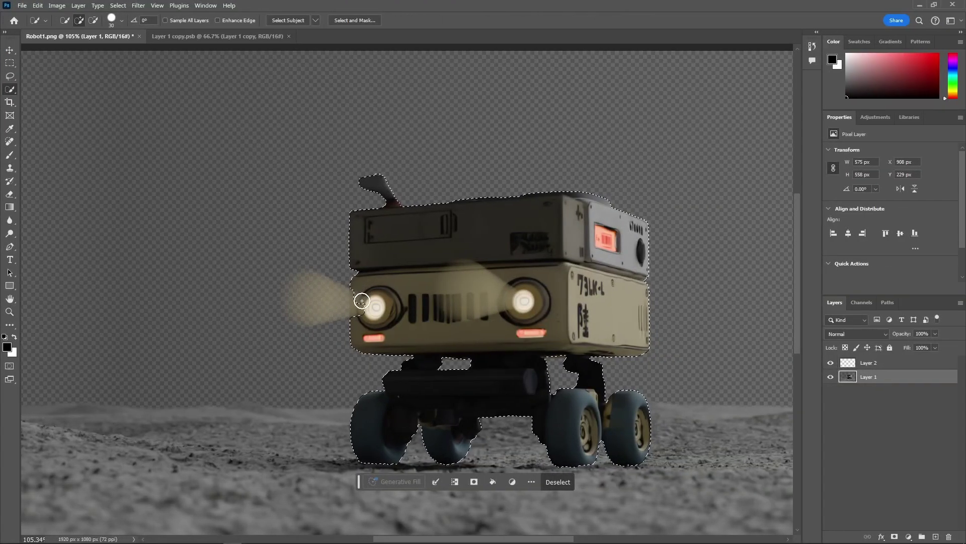
key(ctrl+j)
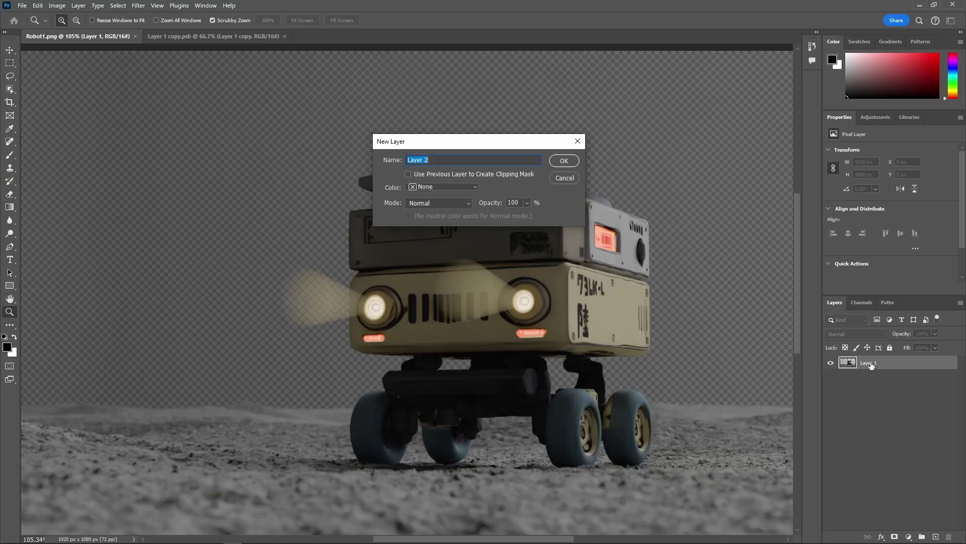
click(563, 160)
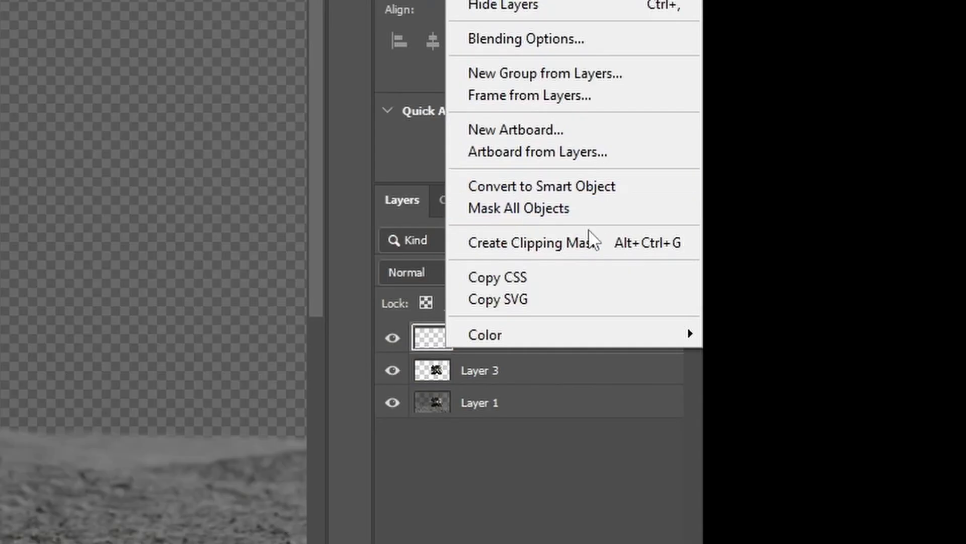
click(597, 239)
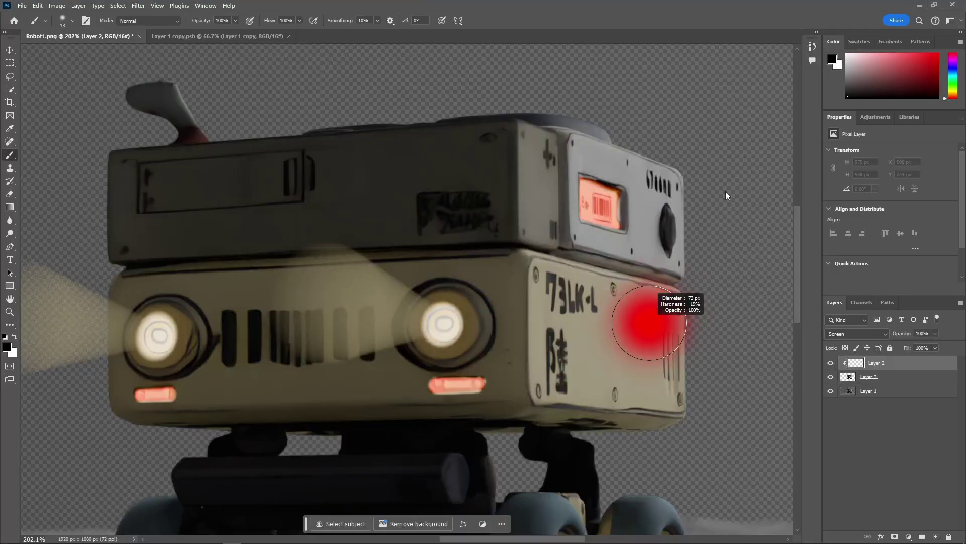
alt+right_drag(650, 322, 748, 346)
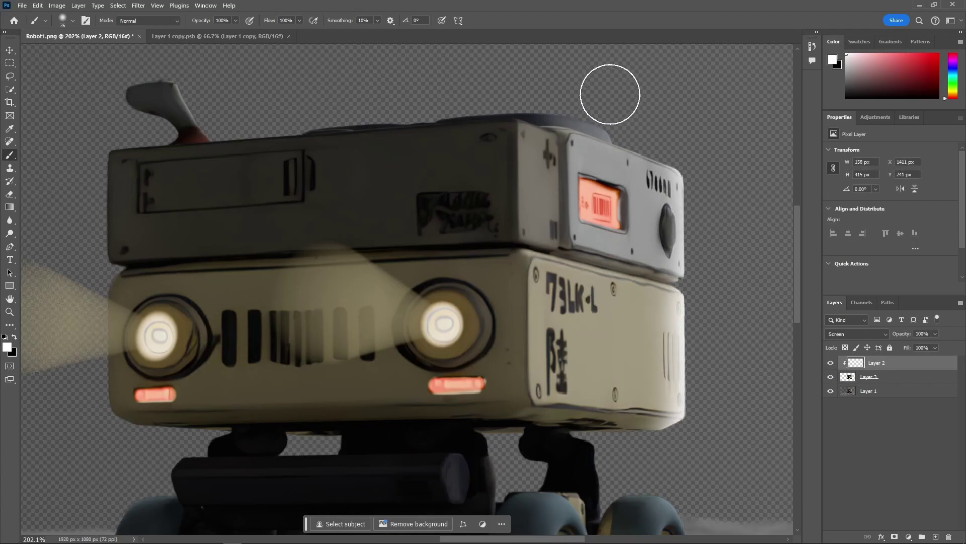
Step: Lower the highlight layer's opacity to 55% and toggle Layer 1 to check the robot cutout
click(935, 333)
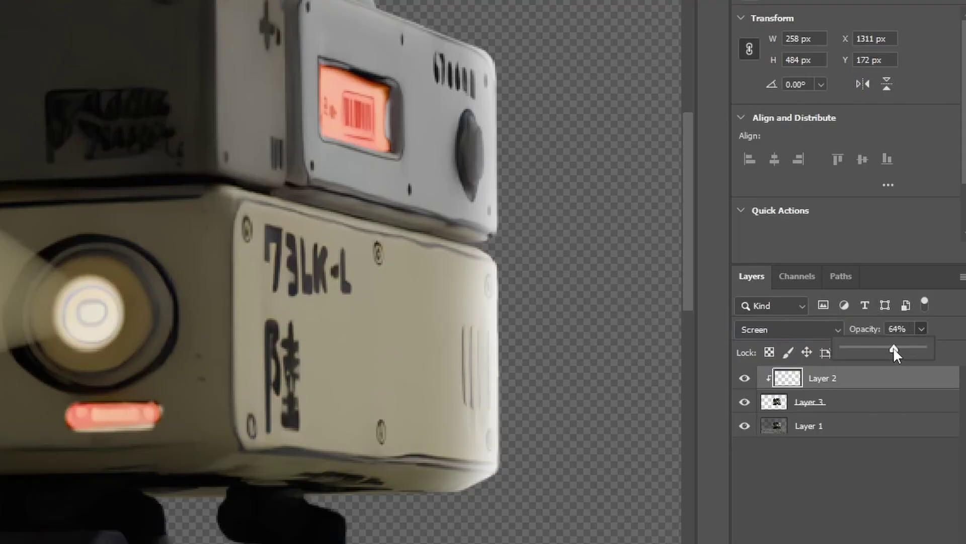
mouse_move(893, 347)
mouse_down()
mouse_move(877, 349)
mouse_move(887, 349)
mouse_up()
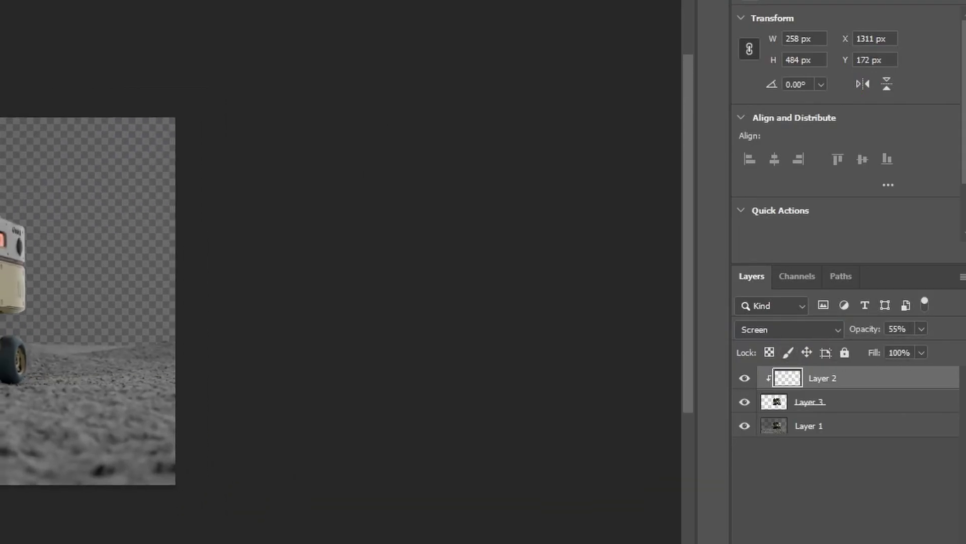
click(845, 402)
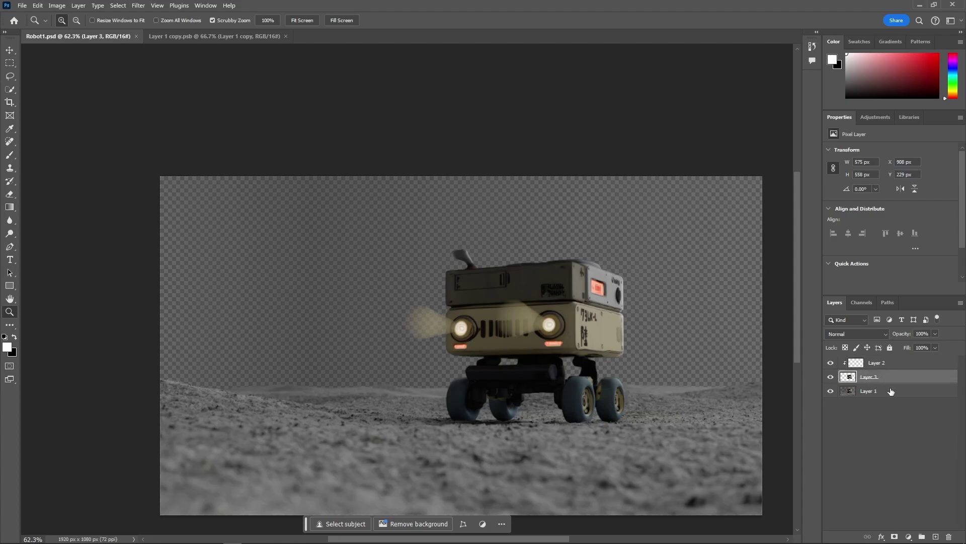
click(830, 393)
click(831, 392)
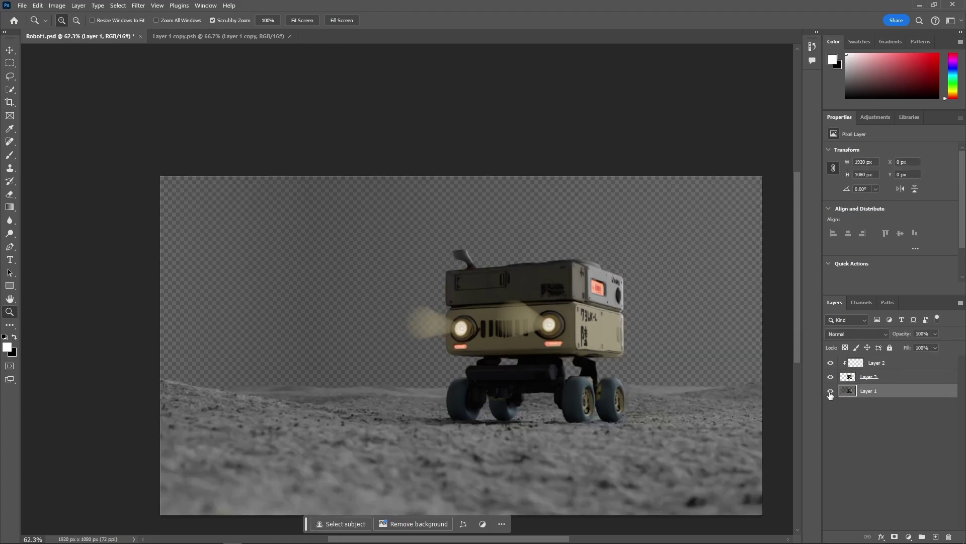
Step: Switch to the Starry-Skies-07 image and scroll through it
click(262, 36)
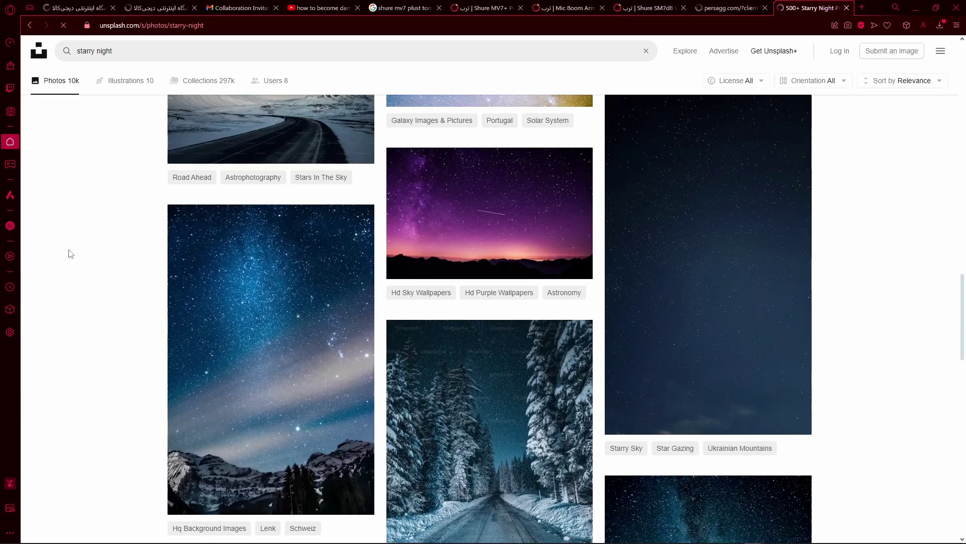
scroll(68, 258, down, 10)
scroll(66, 259, up, 10)
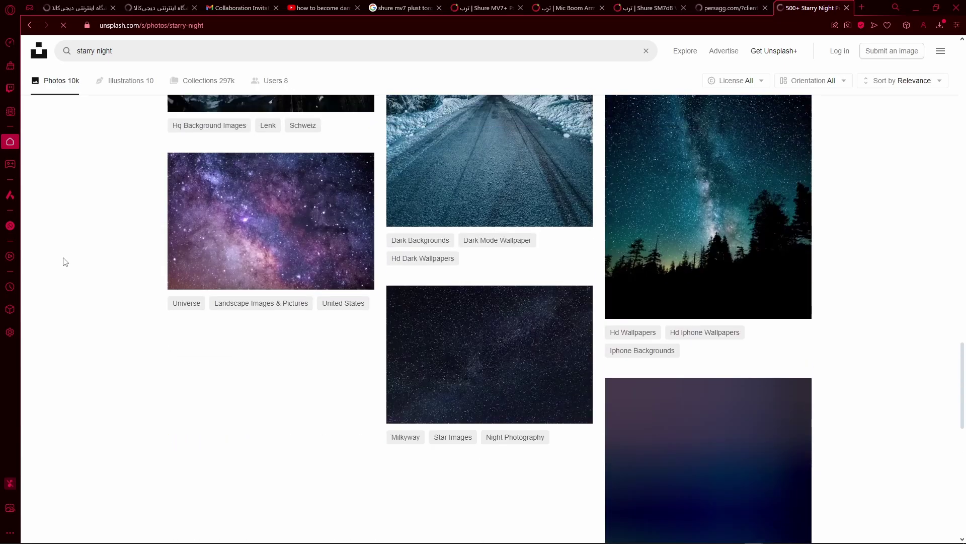
scroll(64, 260, up, 4)
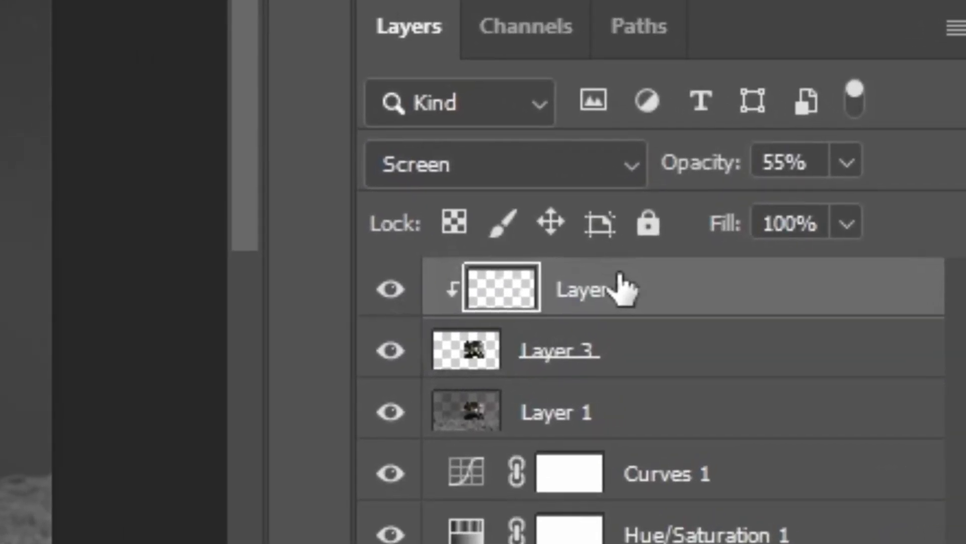
Step: Stamp visible into Layer 5, duplicate it, blur the copy 16.6 px and open its blending options
key(ctrl+v)
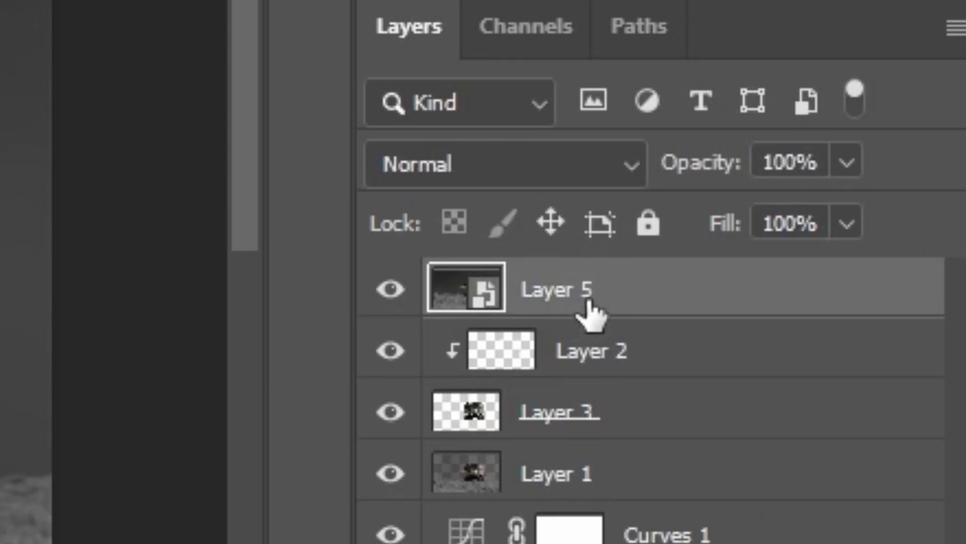
key(ctrl+j)
key(ctrl+alt+f)
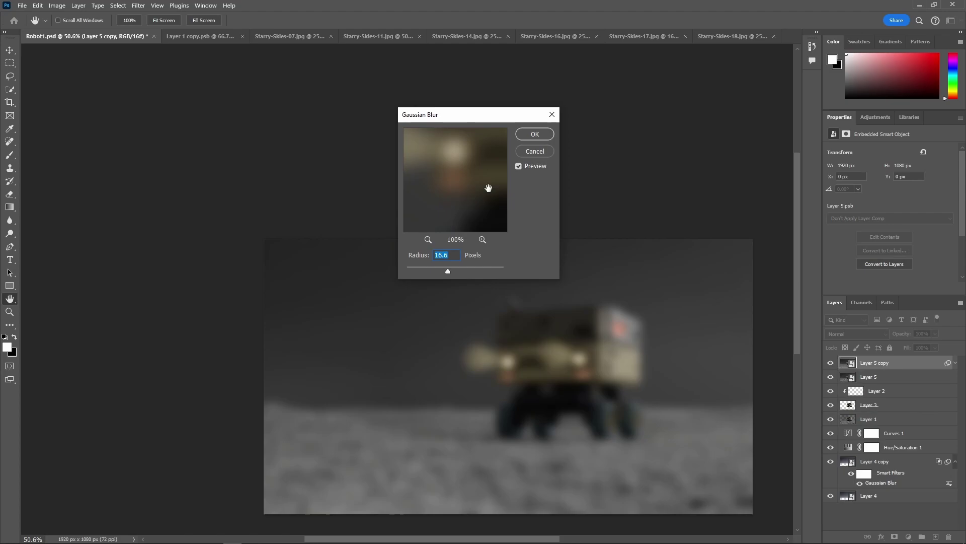
click(534, 134)
right_click(881, 371)
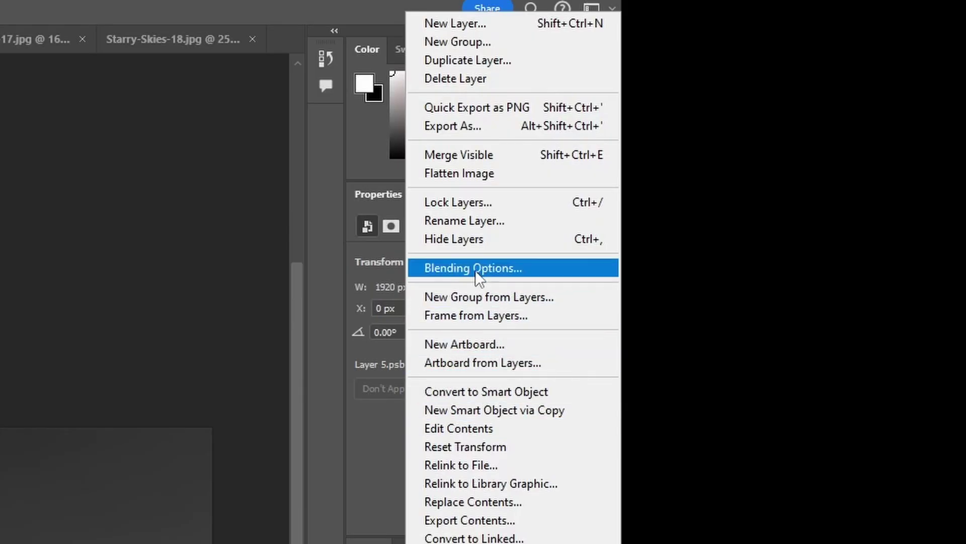
click(475, 270)
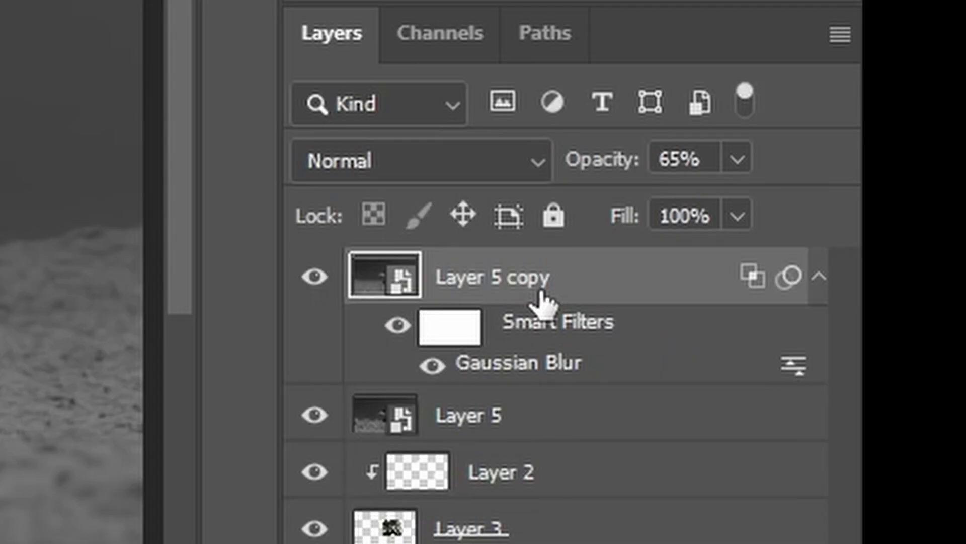
Step: Stamp the visible image into Layer 6 and convert it to a smart object
key(ctrl+alt+shift+e)
right_click(857, 329)
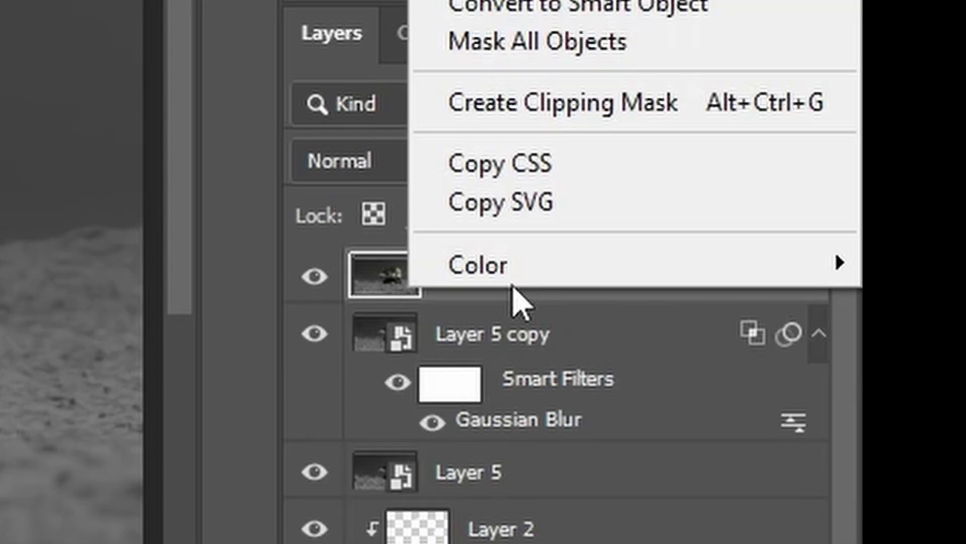
click(584, 10)
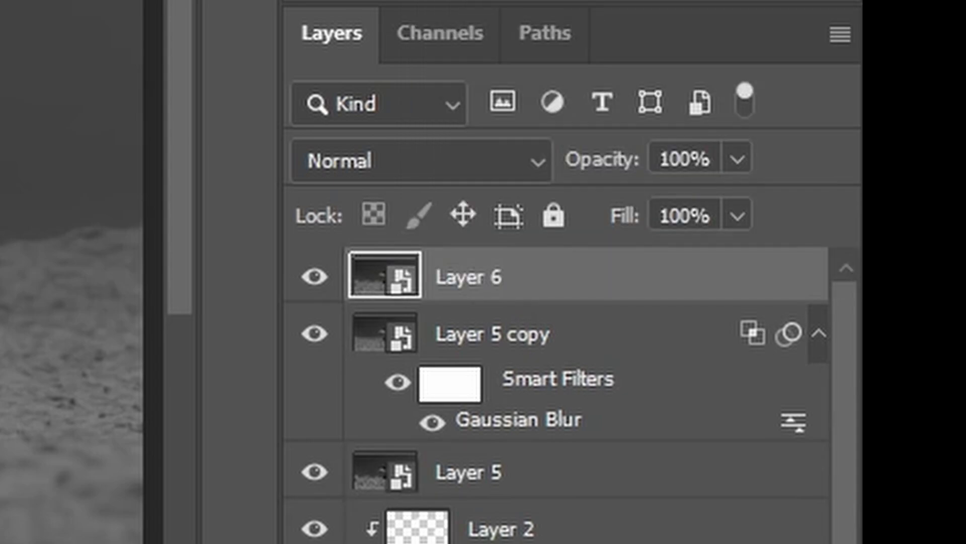
Step: Open the Camera Raw Filter on Layer 6 and shrink the preview to show the whole image
click(341, 19)
click(395, 309)
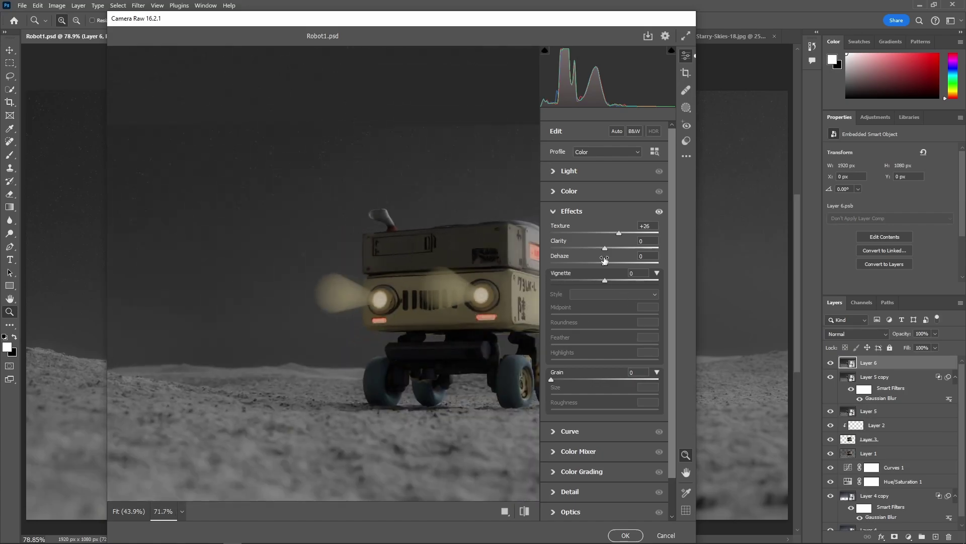
right_click(426, 241)
click(617, 254)
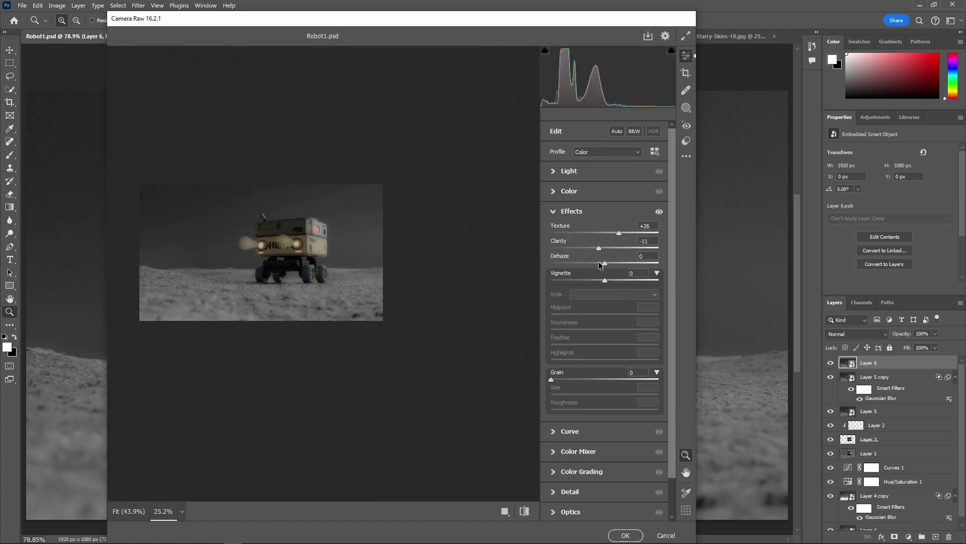
scroll(162, 215, up, 3)
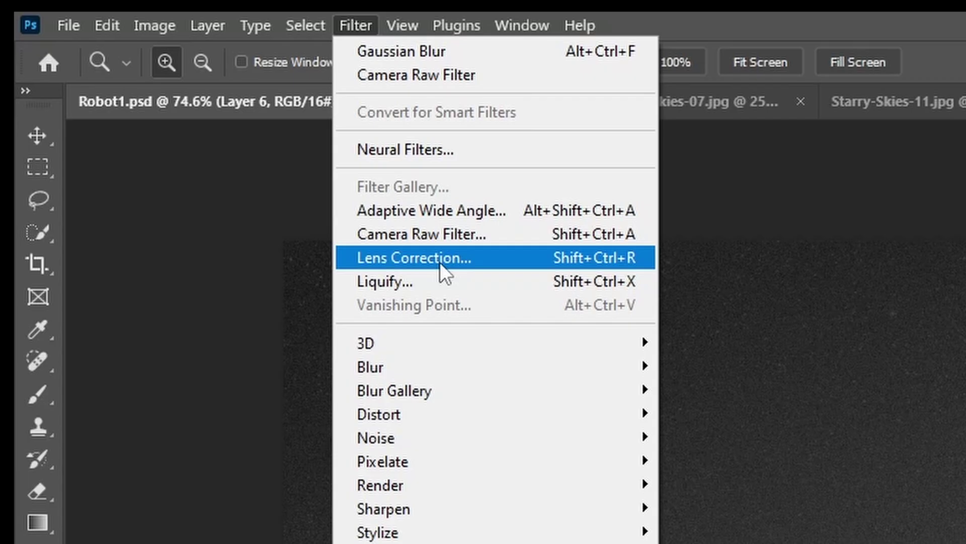
Step: In Lens Correction's custom settings, set the Red/Cyan fringe fix to +25
click(440, 262)
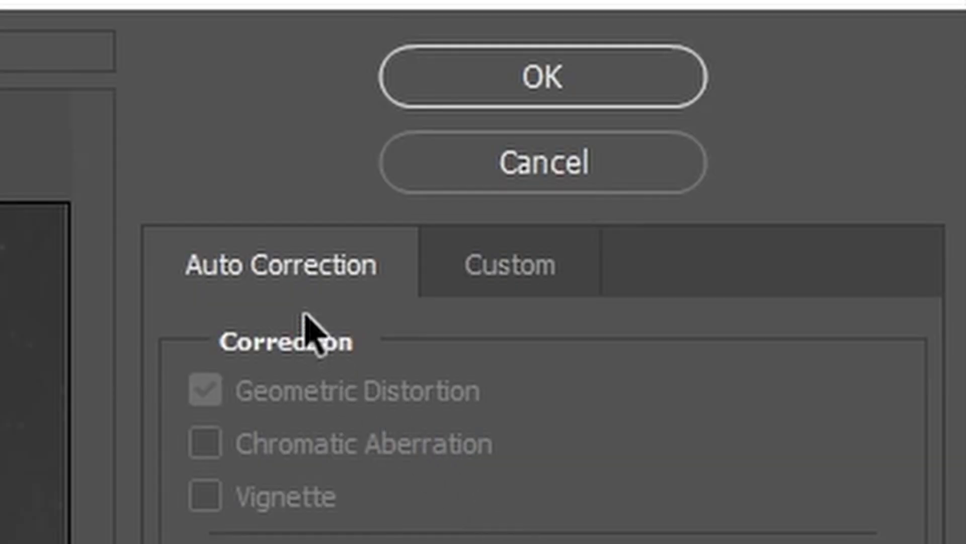
click(497, 275)
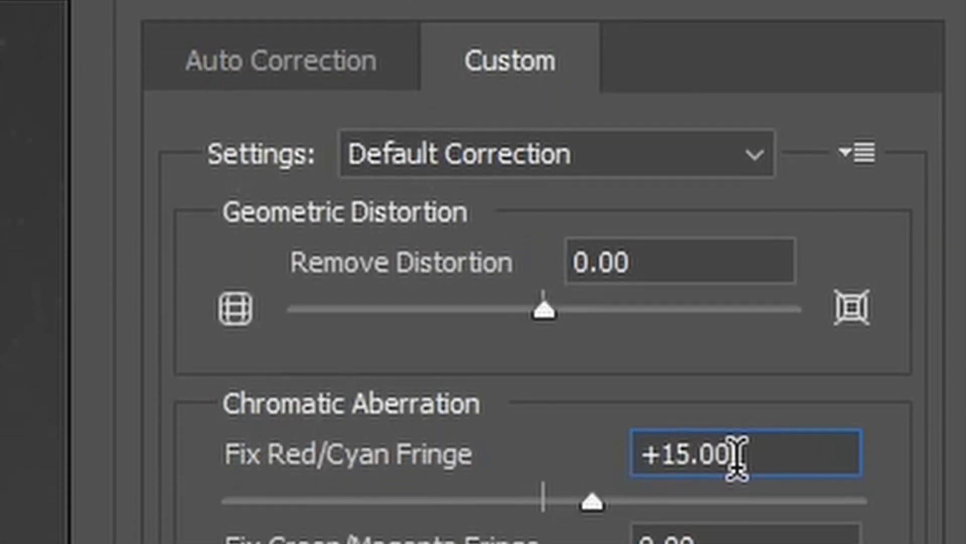
drag(736, 452, 664, 477)
text(25)
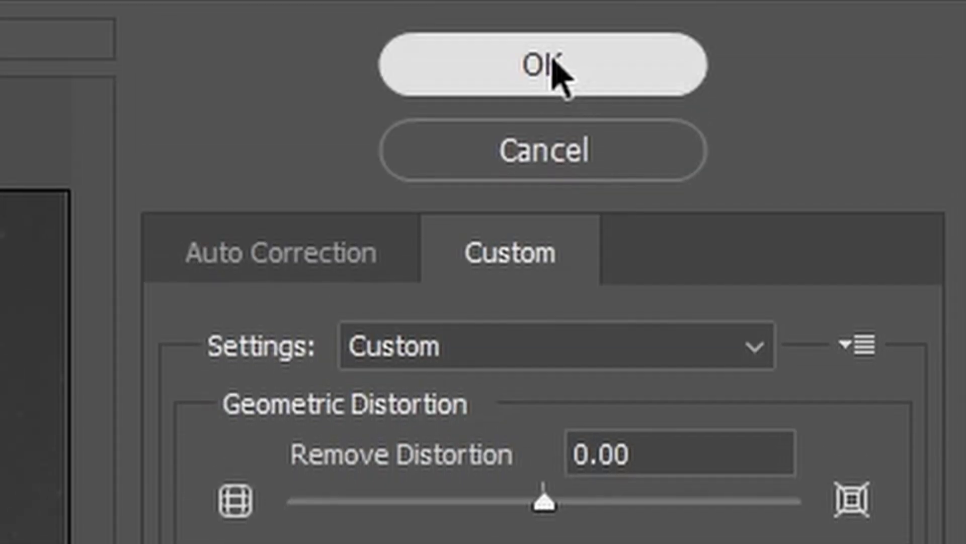
Step: Apply the lens correction, then zoom and pan around the canvas to inspect the grain
click(551, 63)
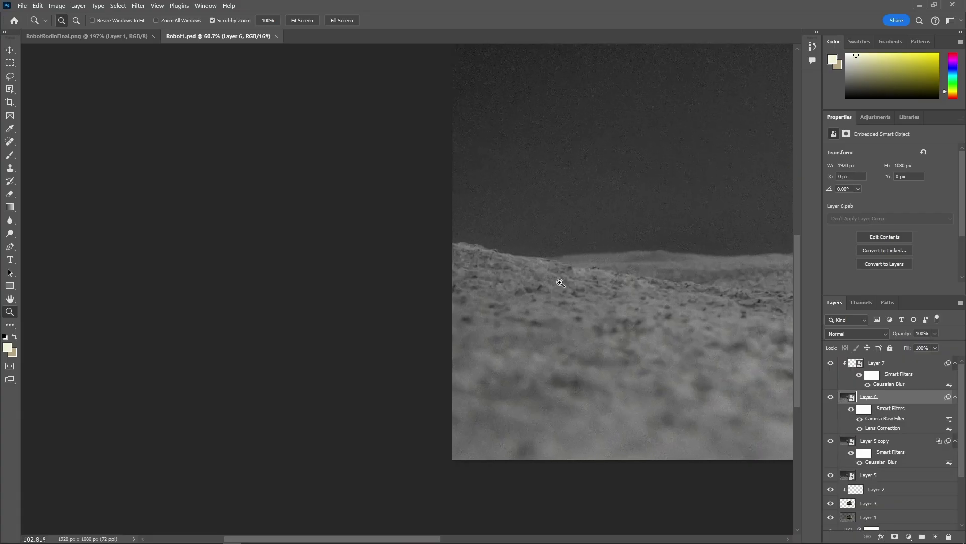
alt+scroll(456, 267, down, 10)
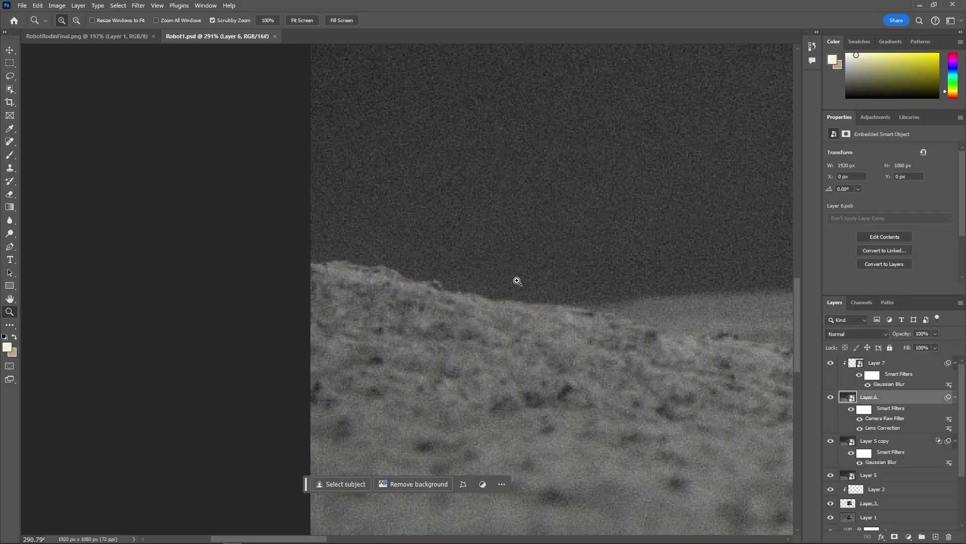
alt+scroll(583, 292, up, 3)
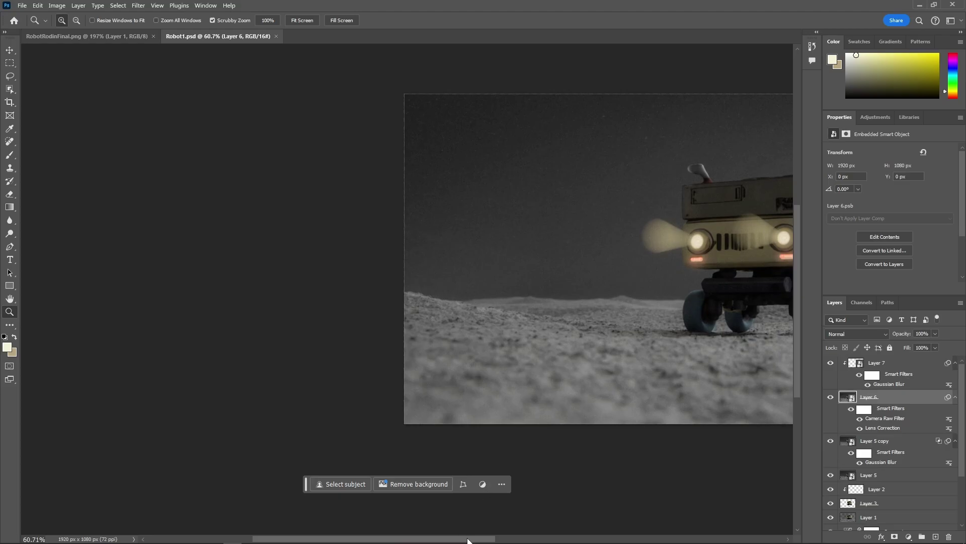
drag(468, 540, 587, 540)
alt+scroll(540, 219, up, 7)
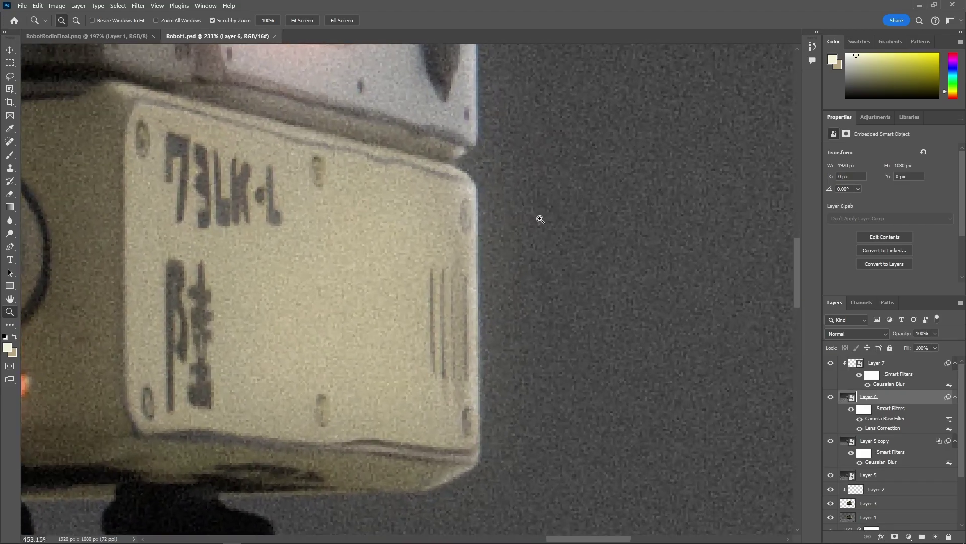